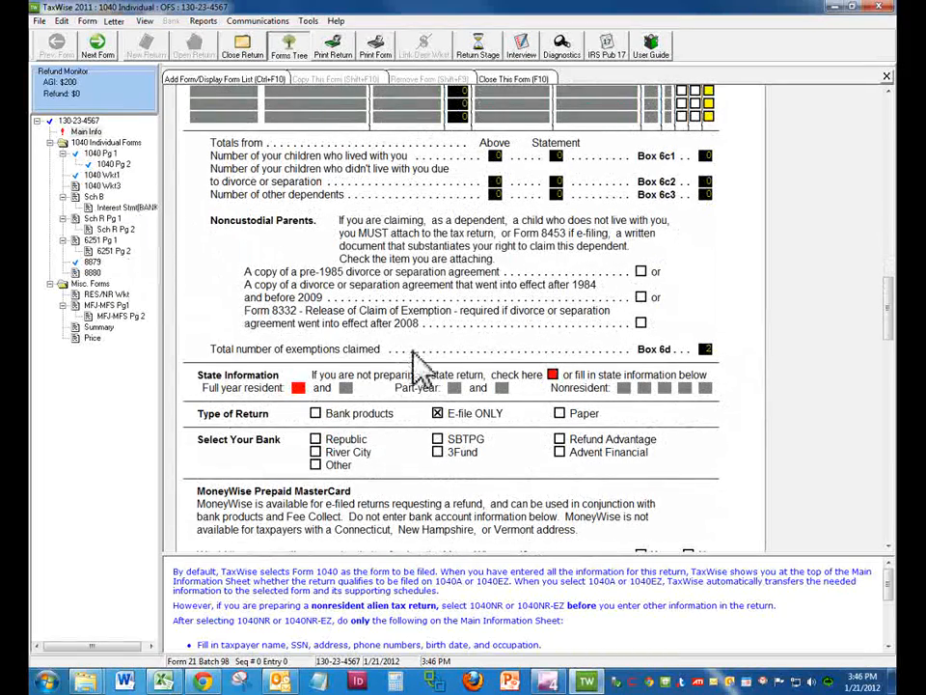
- Enter MO as the first full-year resident state in the Main Information Sheet's State Information section
{"action": "scroll", "coordinate": [429, 381], "scroll_direction": "up", "scroll_amount": 18}
{"action": "scroll", "coordinate": [453, 424], "scroll_direction": "up", "scroll_amount": 7}
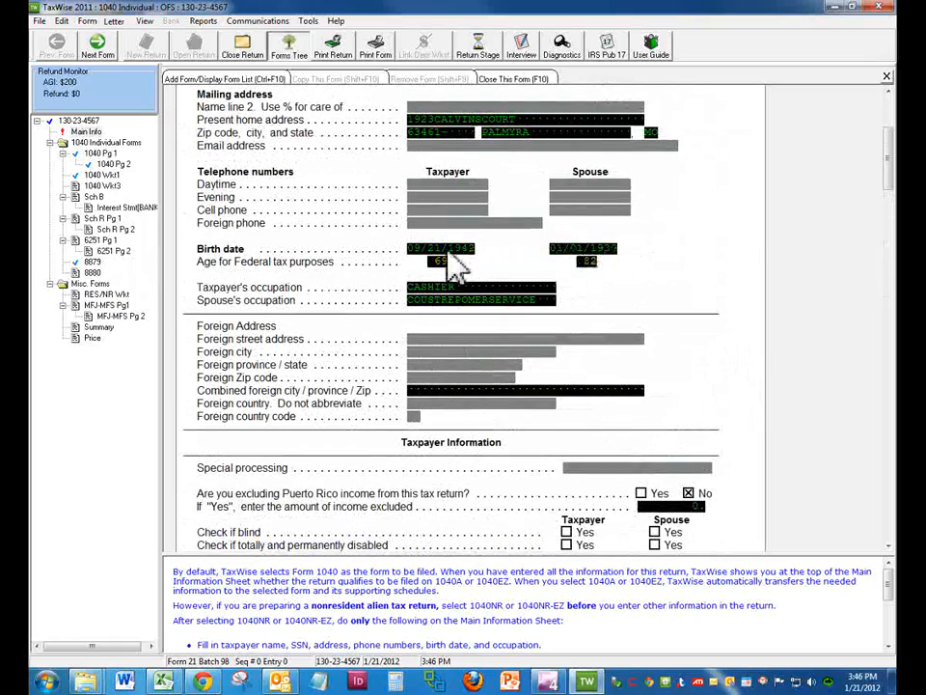
{"action": "scroll", "coordinate": [367, 422], "scroll_direction": "down", "scroll_amount": 20}
{"action": "scroll", "coordinate": [365, 421], "scroll_direction": "down", "scroll_amount": 7}
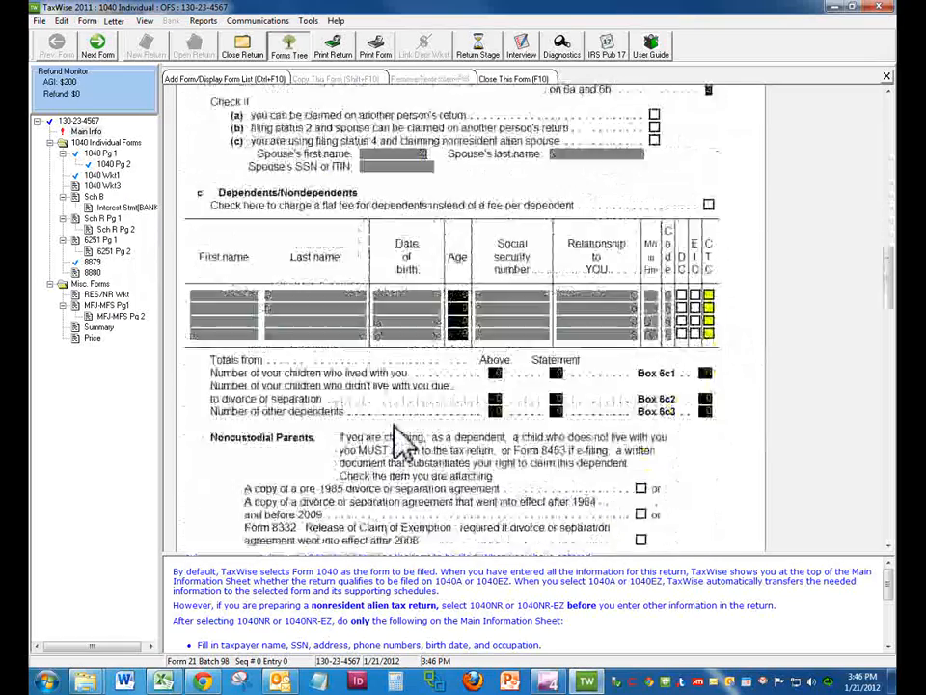
{"action": "left_click", "coordinate": [299, 433]}
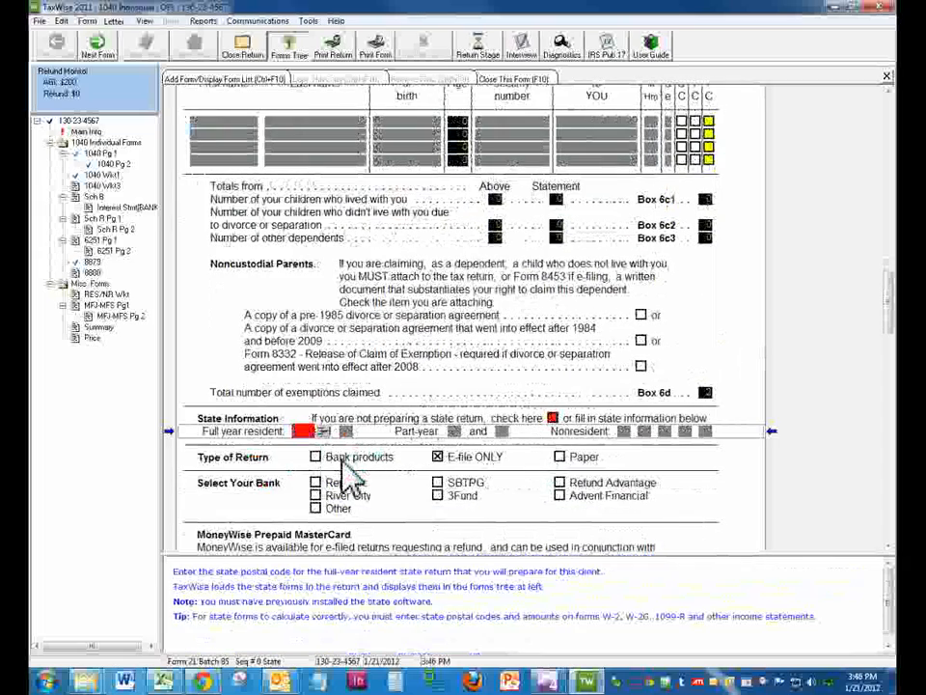
{"action": "type", "text": "MO"}
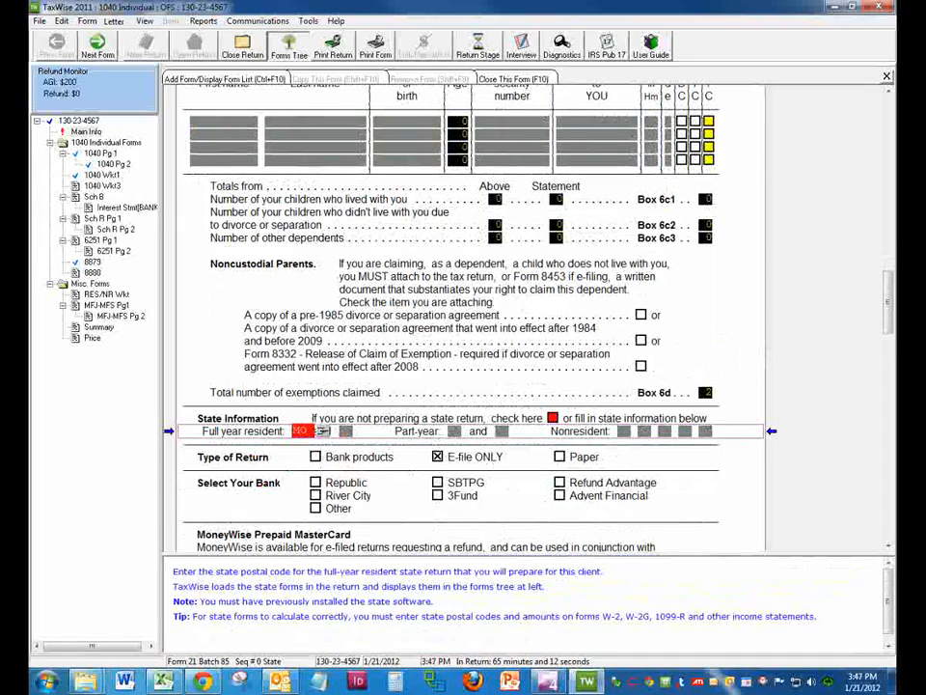
{"action": "key", "text": "Tab"}
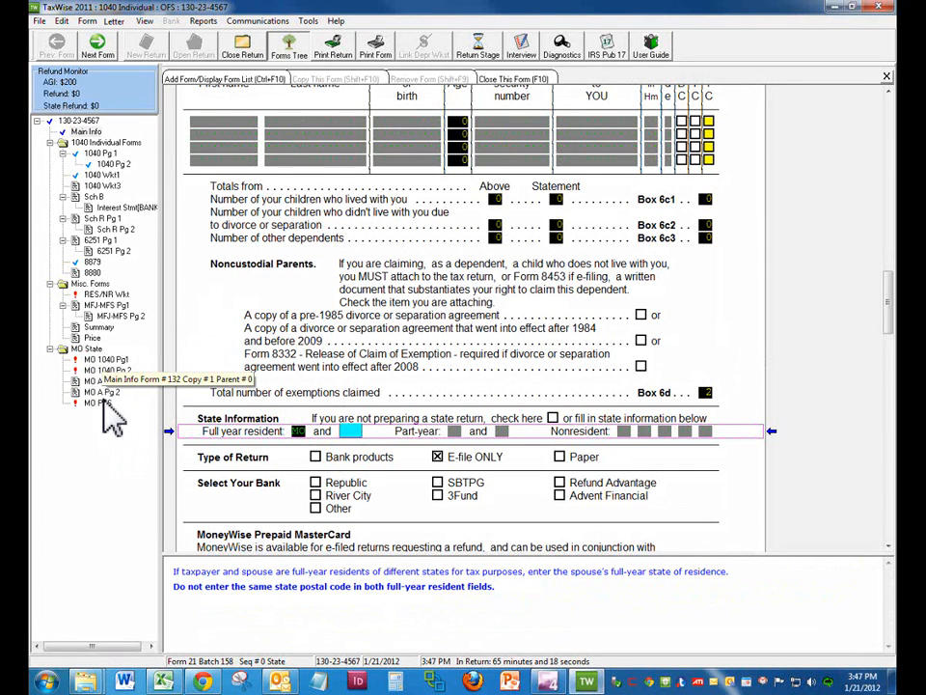
- Set the resident county code to BOON on page 1 of the MO 1040
{"action": "left_click", "coordinate": [104, 360]}
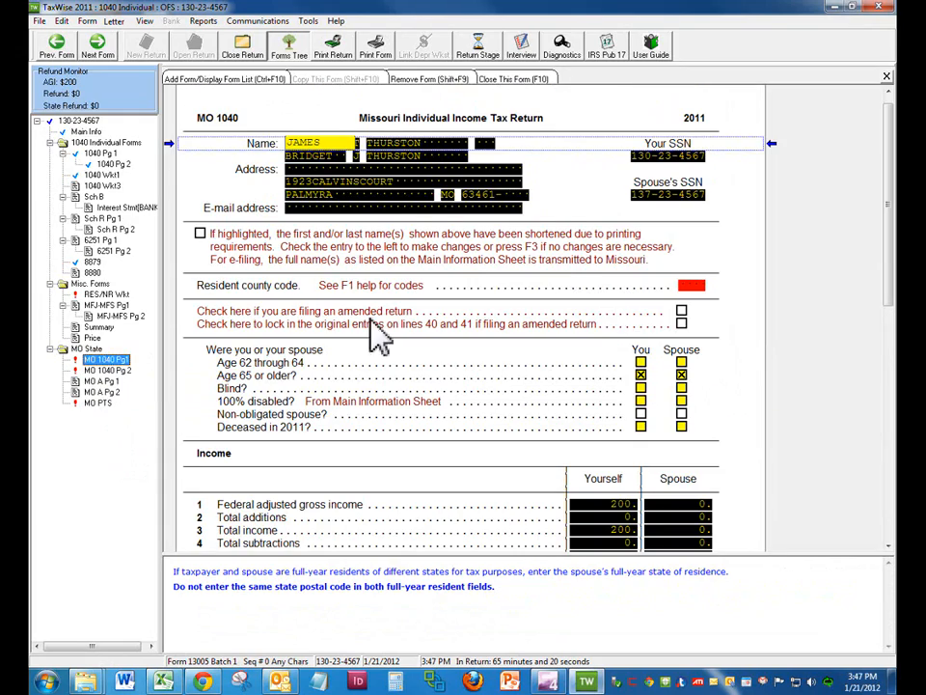
{"action": "left_click", "coordinate": [692, 286]}
{"action": "type", "text": "BO"}
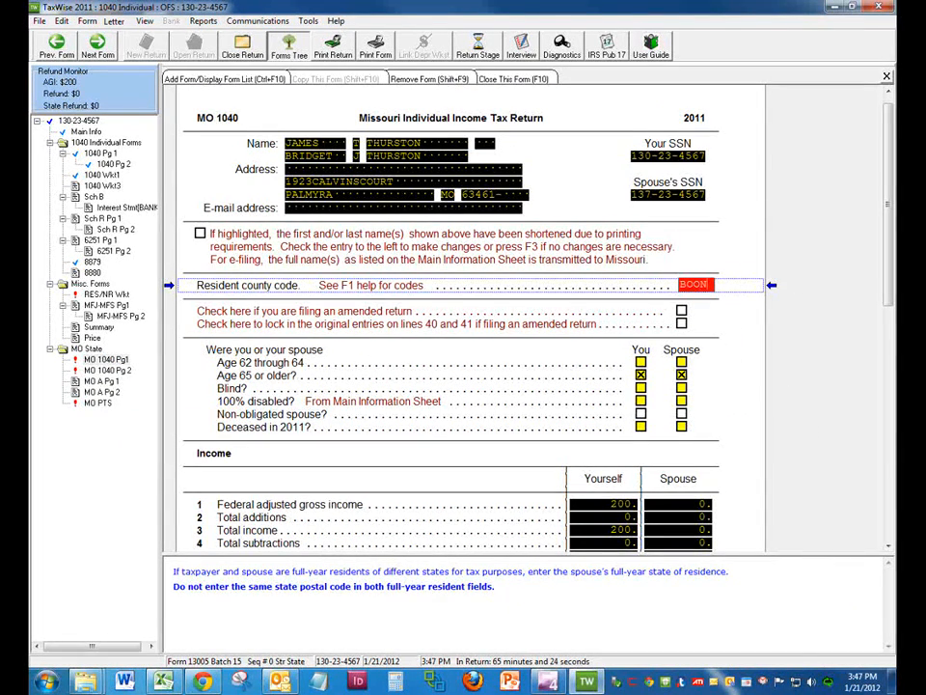
{"action": "type", "text": "ON"}
{"action": "key", "text": "Return"}
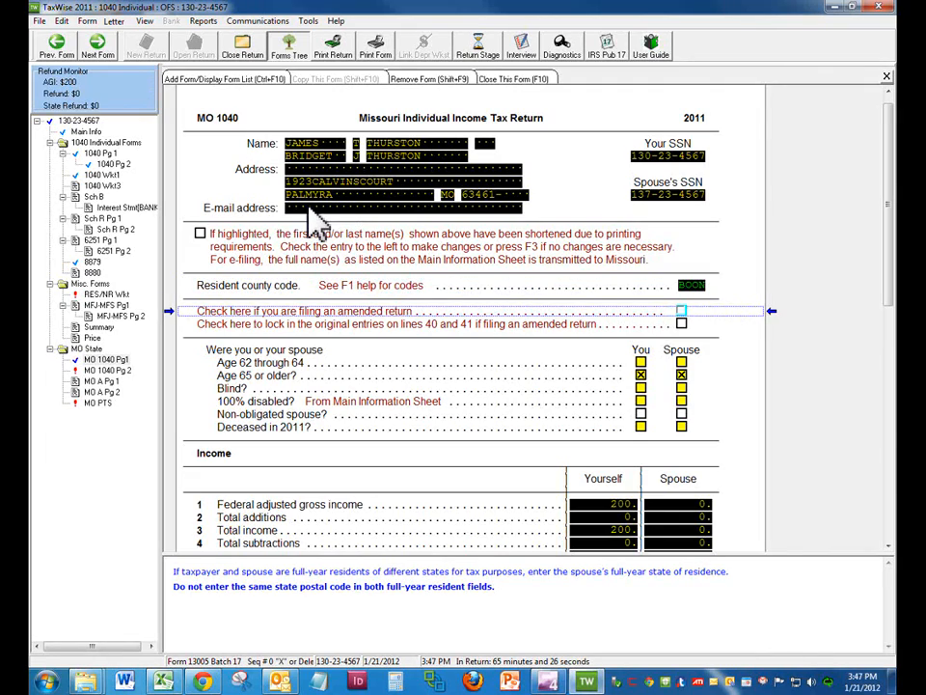
- Answer Yes to electronically filing the return on page 2 of the MO 1040
{"action": "left_click", "coordinate": [109, 370]}
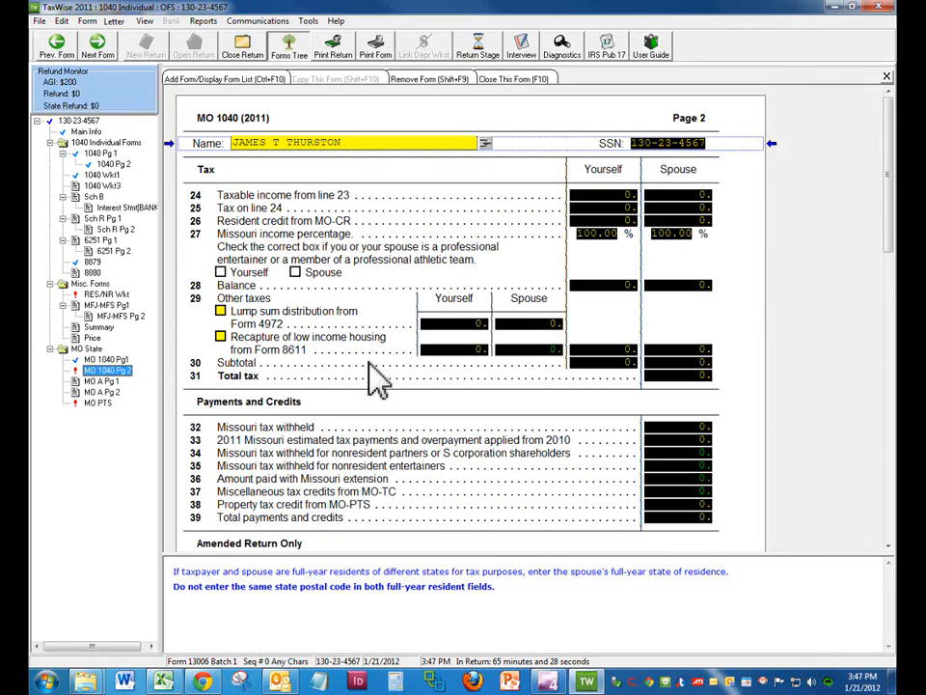
{"action": "scroll", "coordinate": [376, 381], "scroll_direction": "down", "scroll_amount": 10}
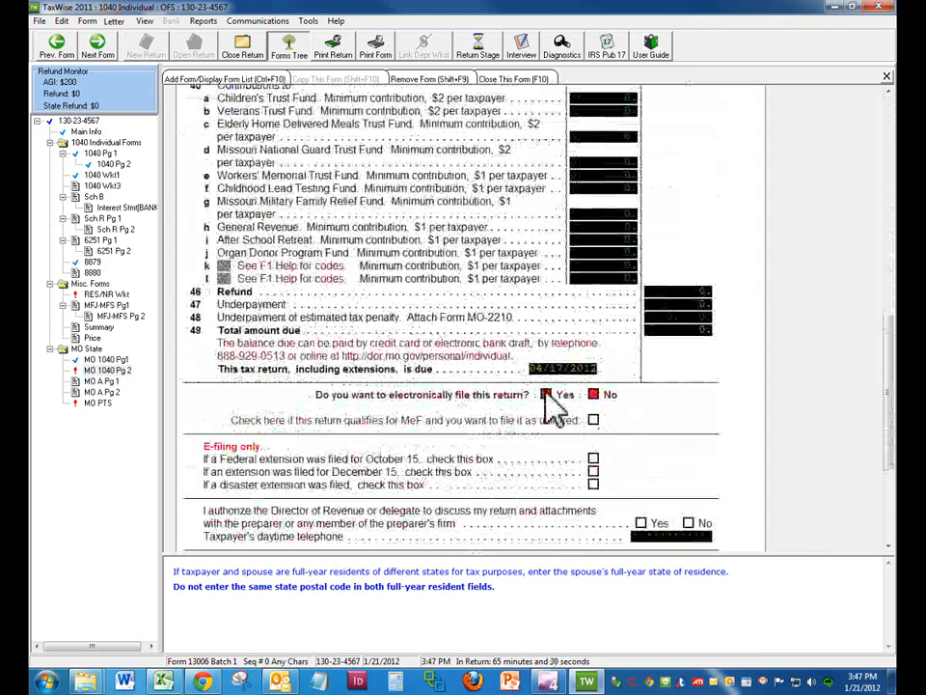
{"action": "left_click", "coordinate": [546, 394]}
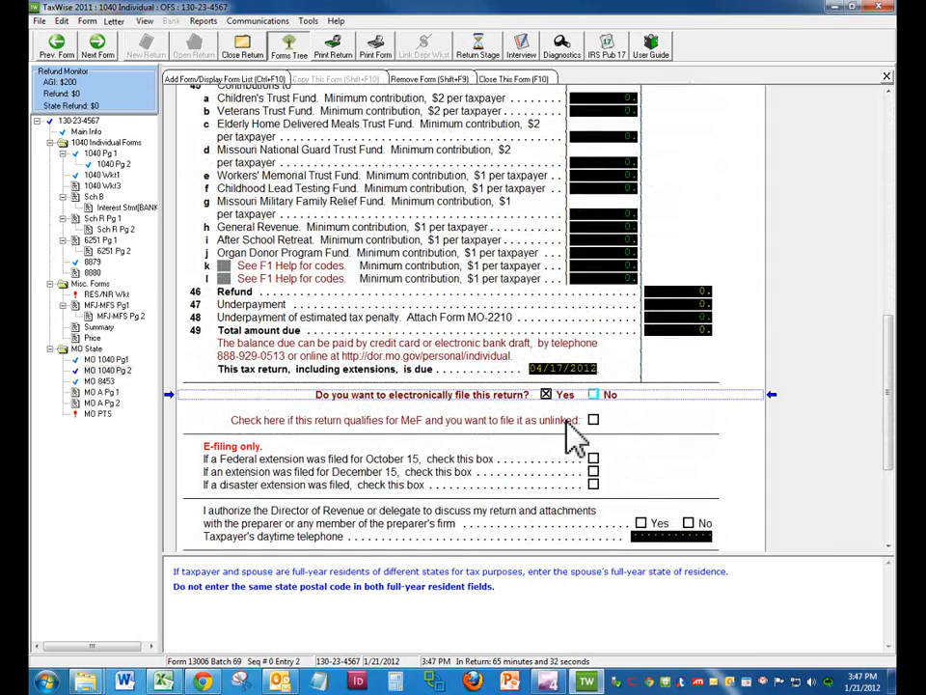
- Go through the credit qualifications on the MO PTS form and mark Rent as the item paid on the homestead in 2011
{"action": "left_click", "coordinate": [98, 414]}
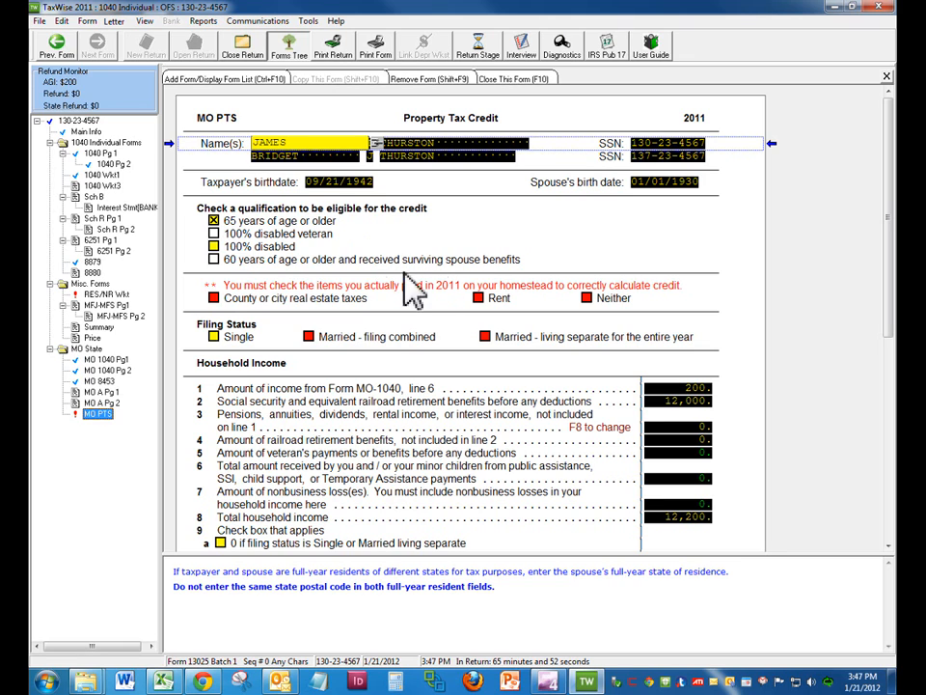
{"action": "left_click", "coordinate": [215, 236]}
{"action": "left_click", "coordinate": [215, 259]}
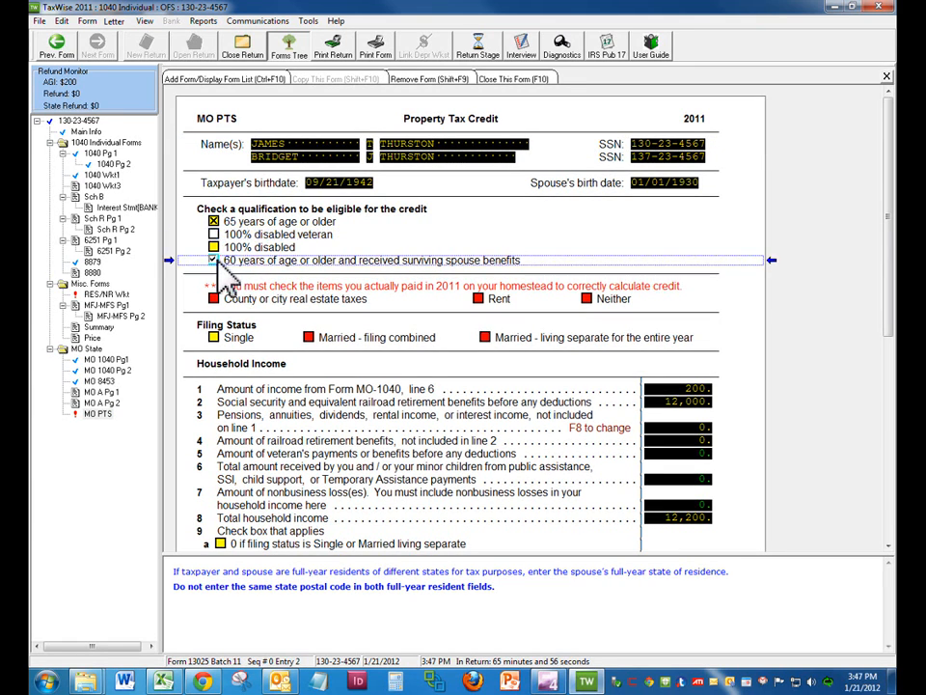
{"action": "left_click", "coordinate": [257, 281]}
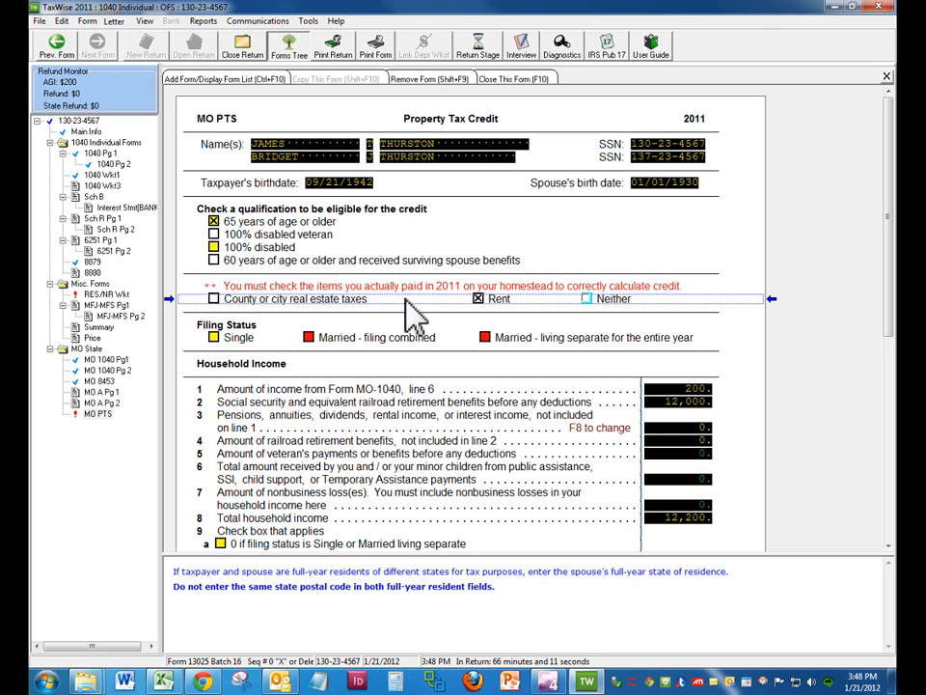
{"action": "left_click", "coordinate": [214, 299]}
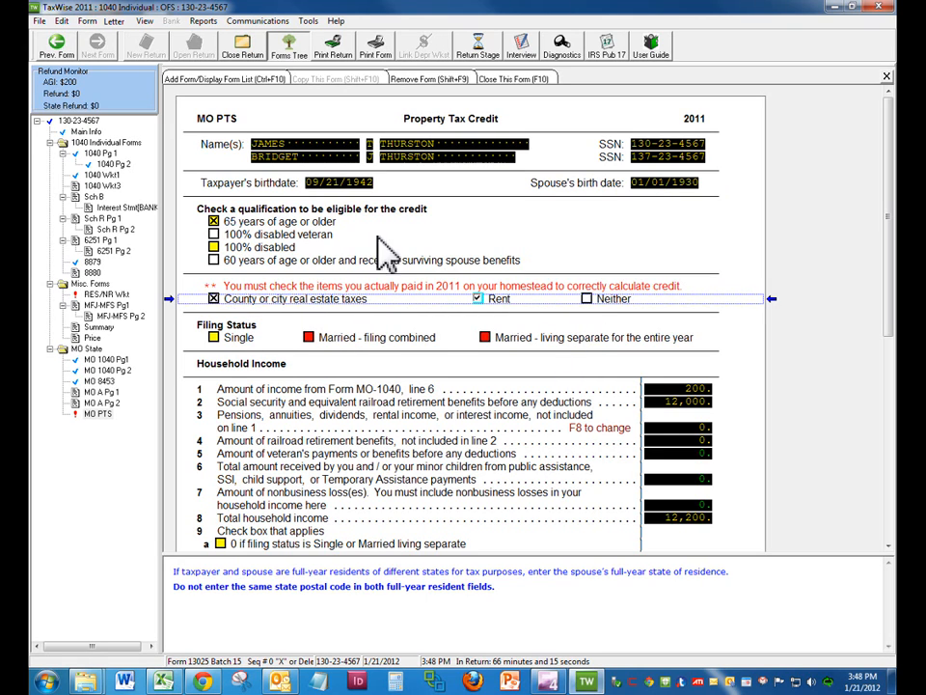
{"action": "left_click", "coordinate": [215, 248]}
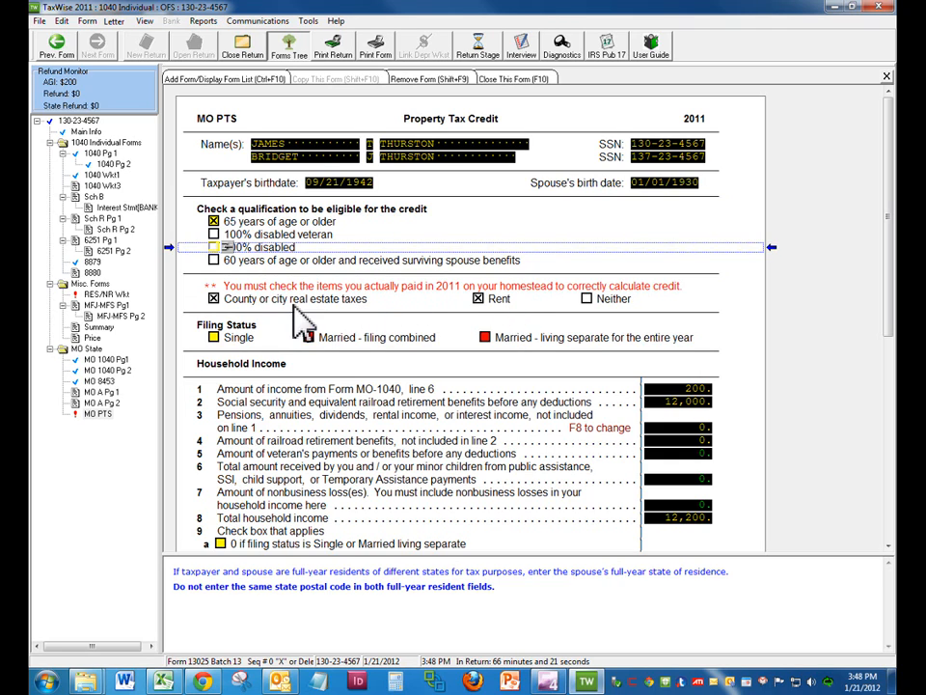
{"action": "left_click", "coordinate": [214, 298]}
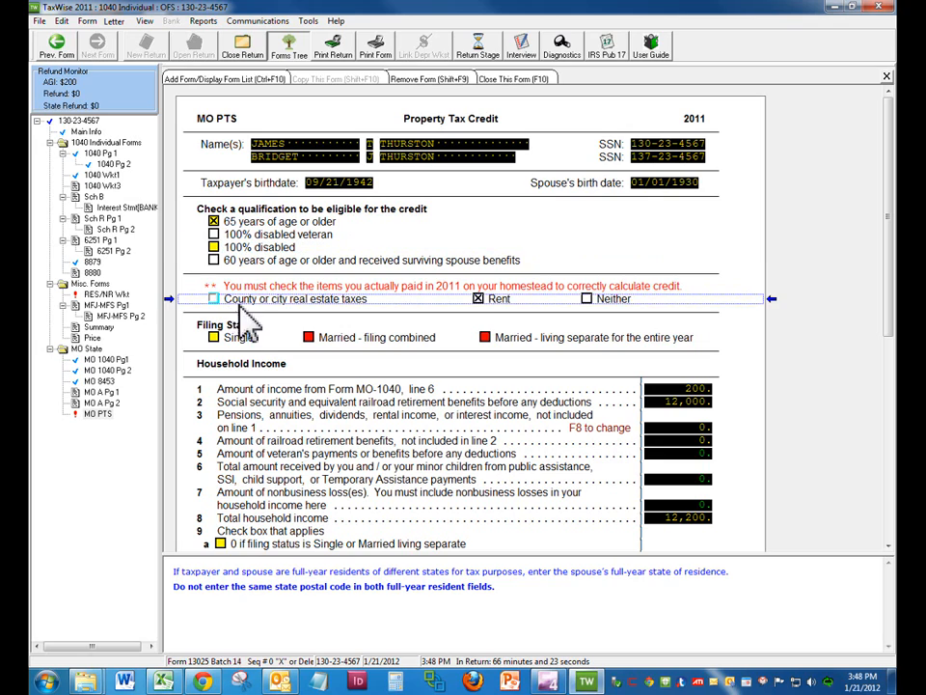
- Keep Rent marked and set the MO PTS filing status to Married - filing combined
{"action": "left_click", "coordinate": [478, 299]}
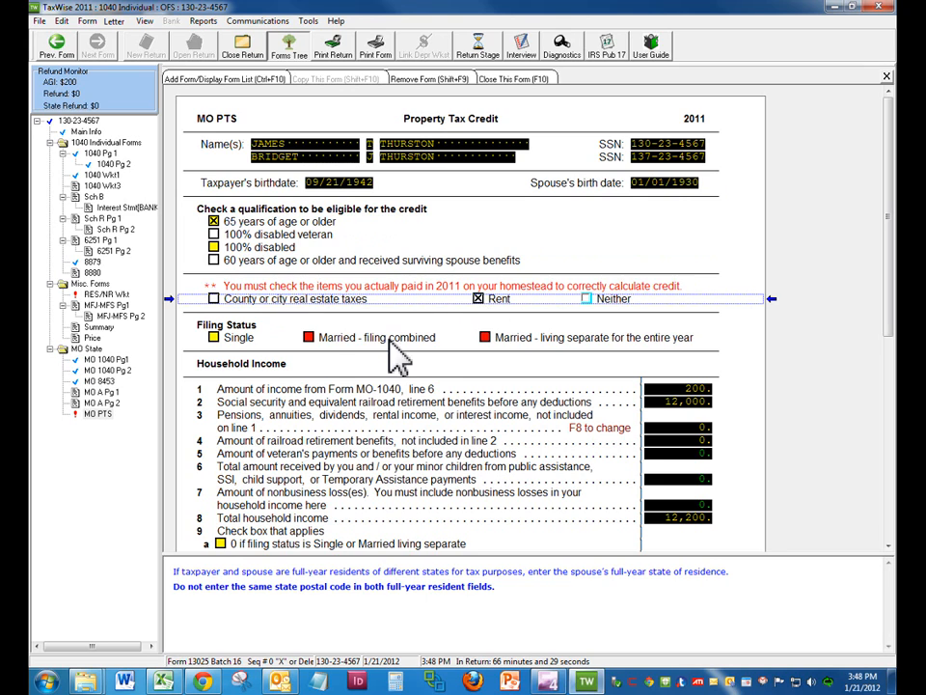
{"action": "left_click", "coordinate": [309, 338]}
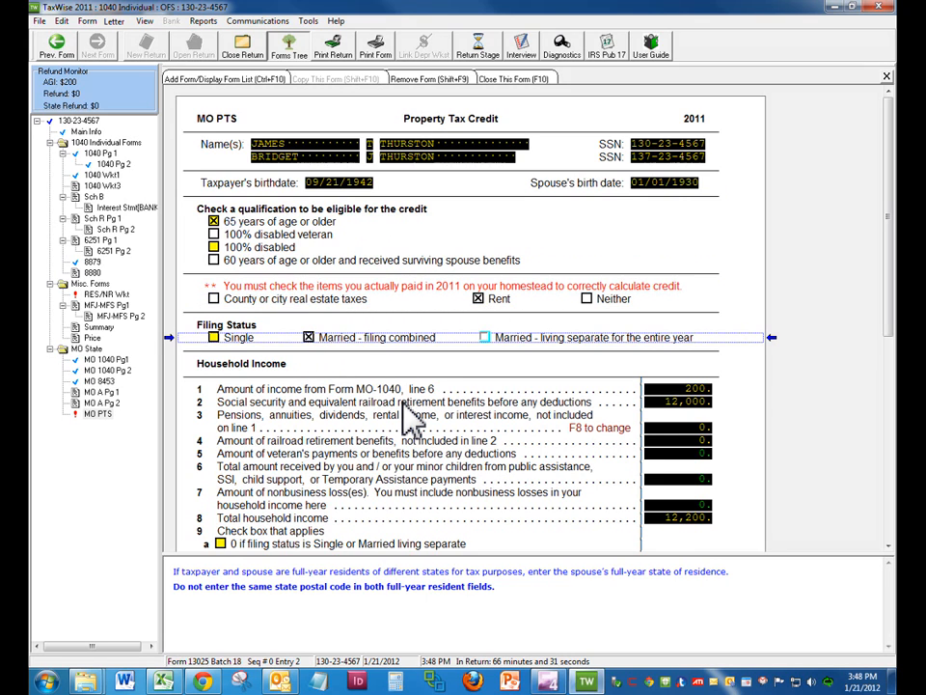
- Review the MO PTS household income entries, from MO-1040 income and social security through veteran's benefits and public assistance
{"action": "scroll", "coordinate": [415, 424], "scroll_direction": "down", "scroll_amount": 5}
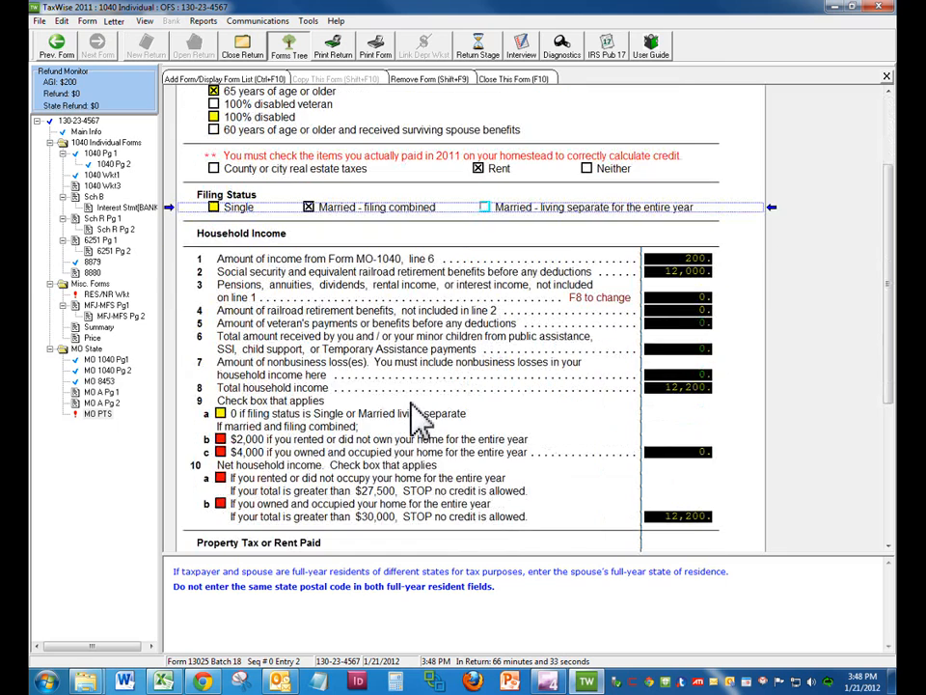
{"action": "left_click", "coordinate": [672, 216]}
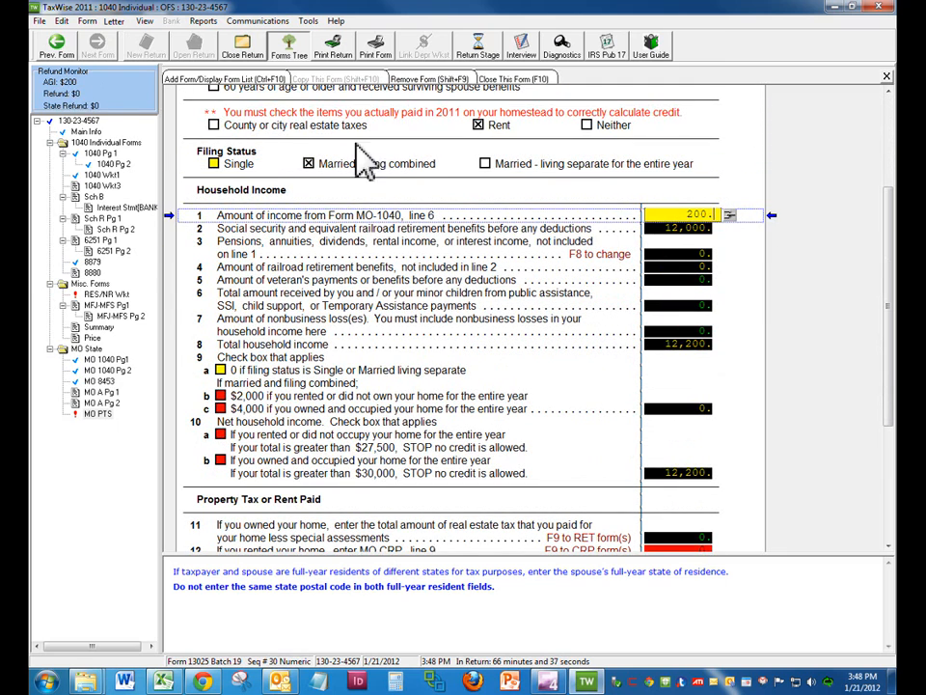
{"action": "left_click", "coordinate": [700, 228]}
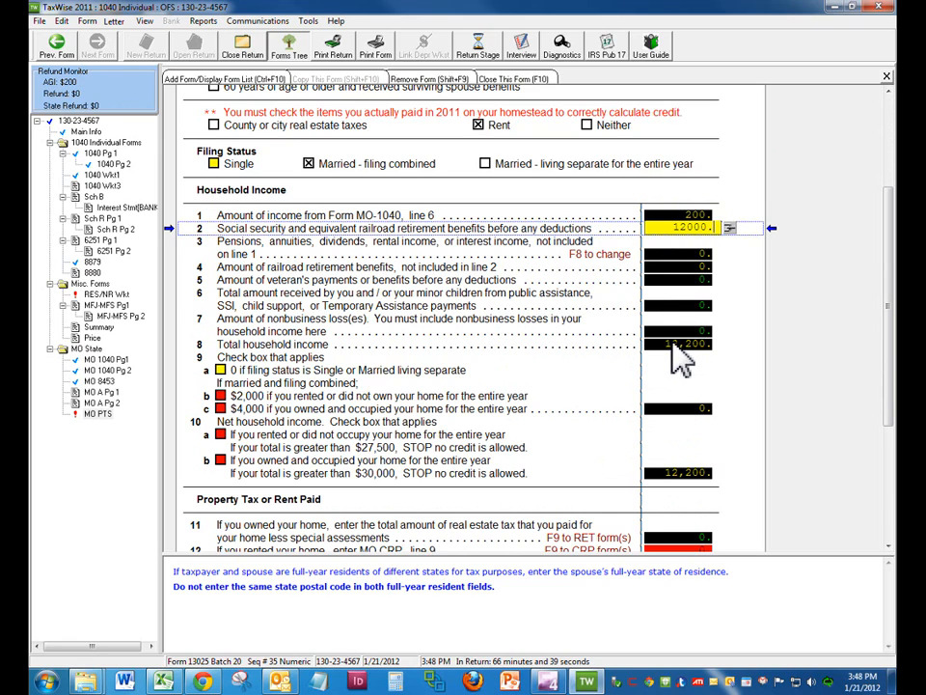
{"action": "left_click", "coordinate": [673, 254]}
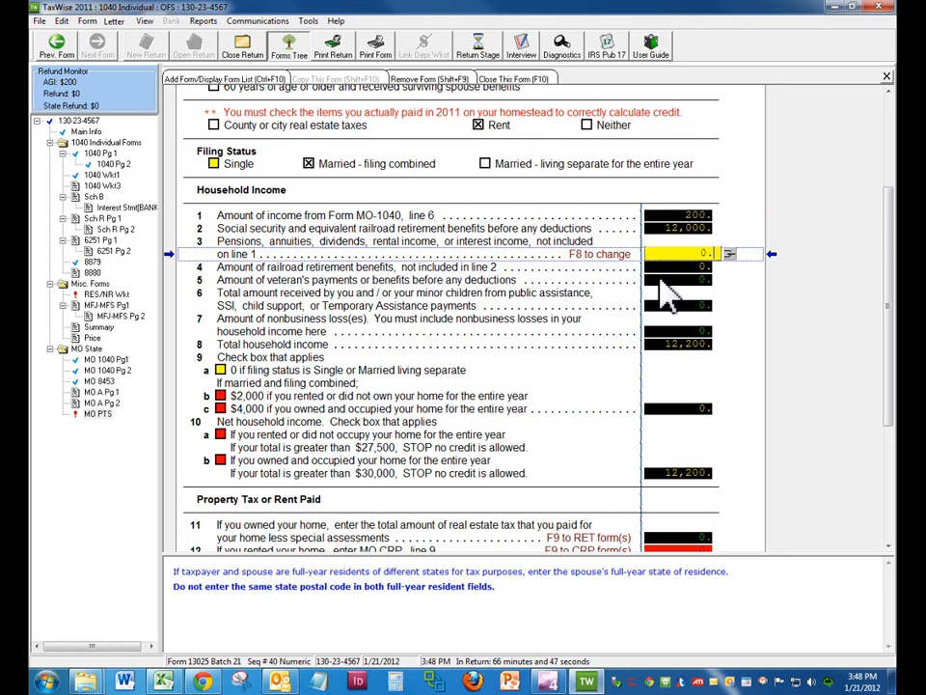
{"action": "left_click", "coordinate": [675, 278]}
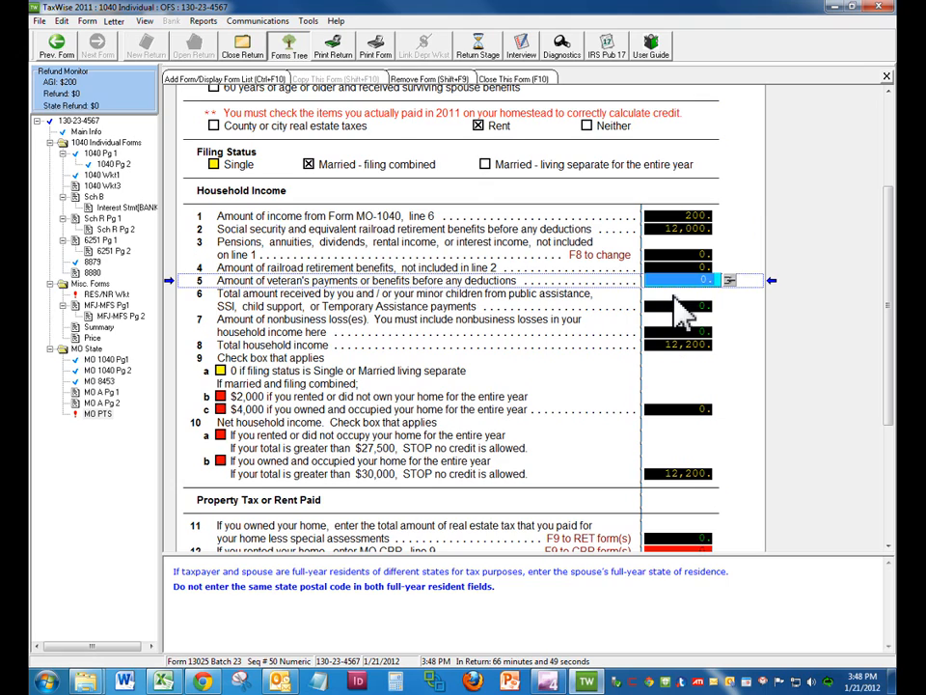
{"action": "left_click", "coordinate": [677, 305]}
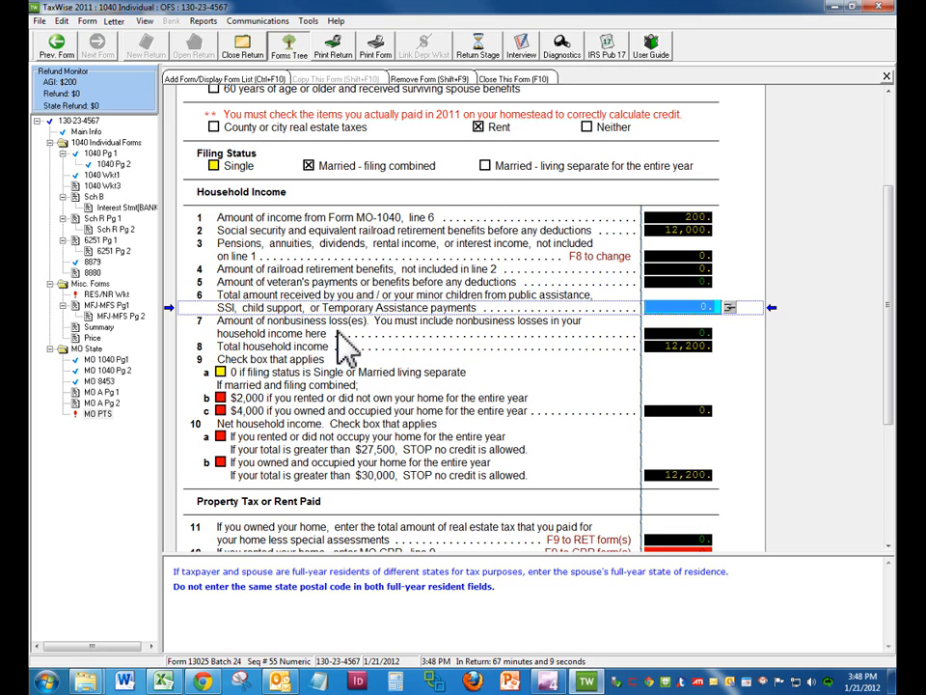
- Mark line 9b, the $2,000 deduction for renters, and line 10a for renting or not occupying the home all year
{"action": "left_click", "coordinate": [220, 397]}
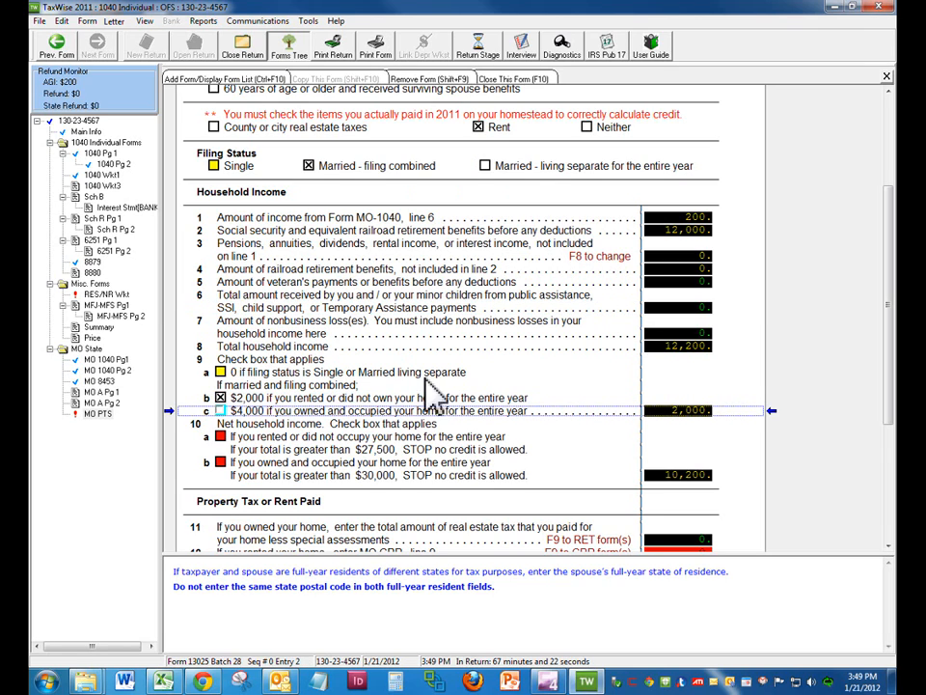
{"action": "left_click", "coordinate": [665, 411]}
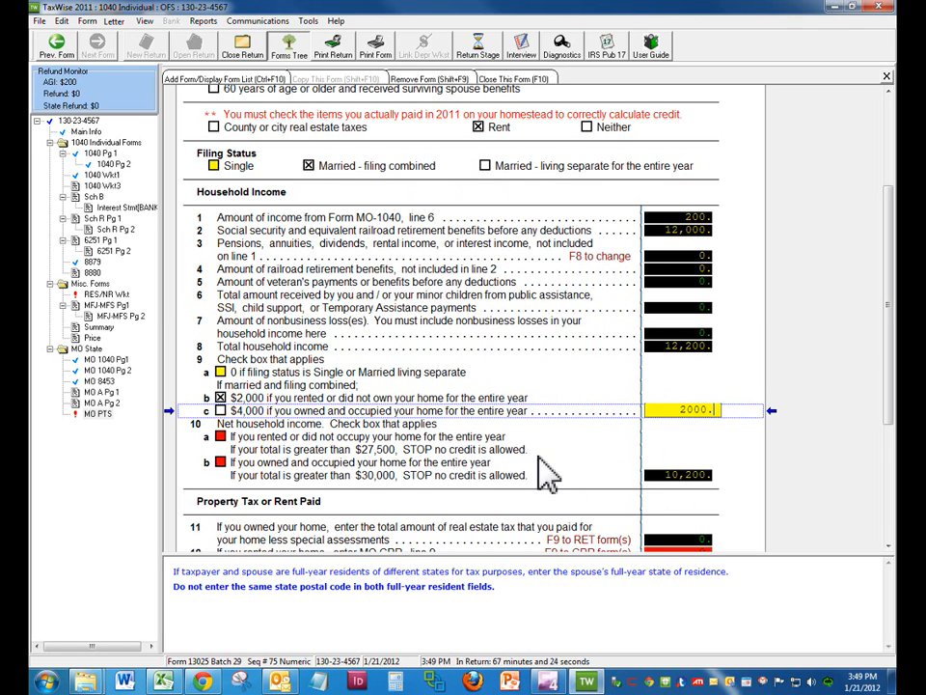
{"action": "left_click", "coordinate": [220, 436]}
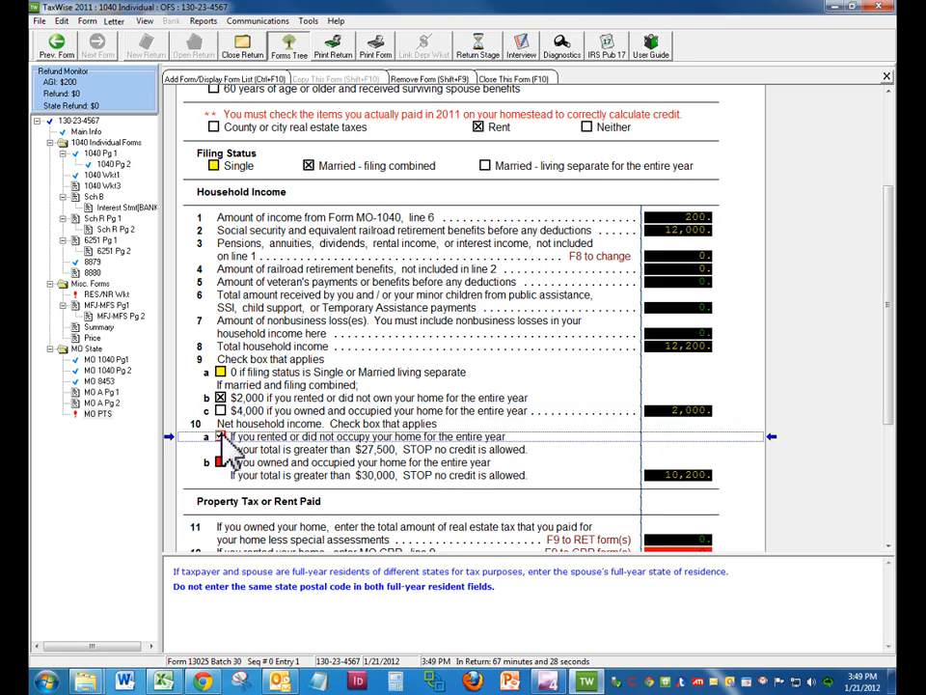
{"action": "key", "text": "Return"}
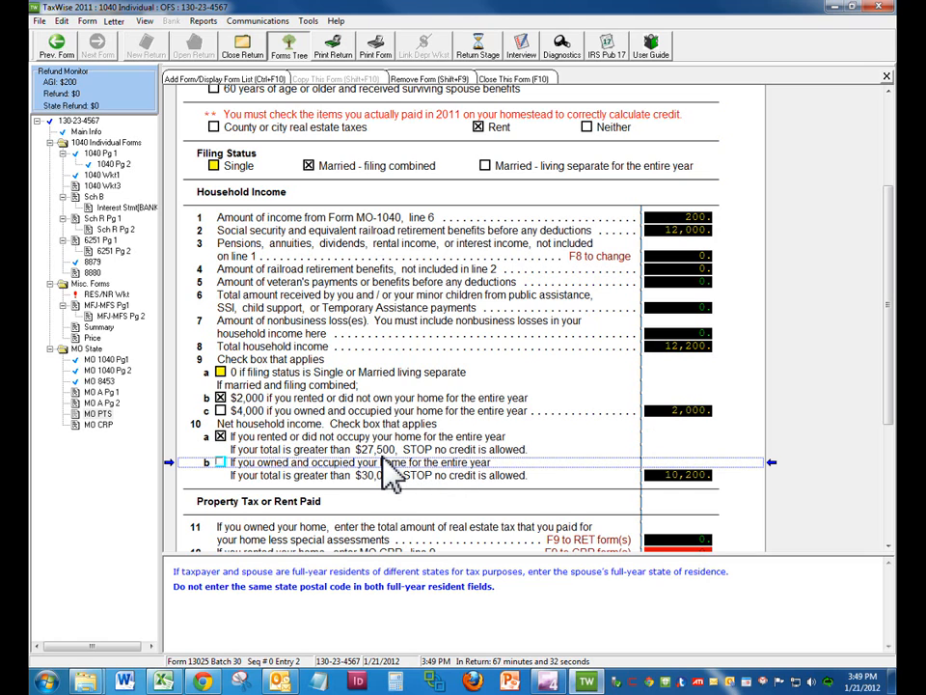
- Open the existing MO CRP Certification of Rent Paid form through the link on MO PTS line 12
{"action": "scroll", "coordinate": [453, 455], "scroll_direction": "down", "scroll_amount": 1}
{"action": "scroll", "coordinate": [453, 455], "scroll_direction": "down", "scroll_amount": 1}
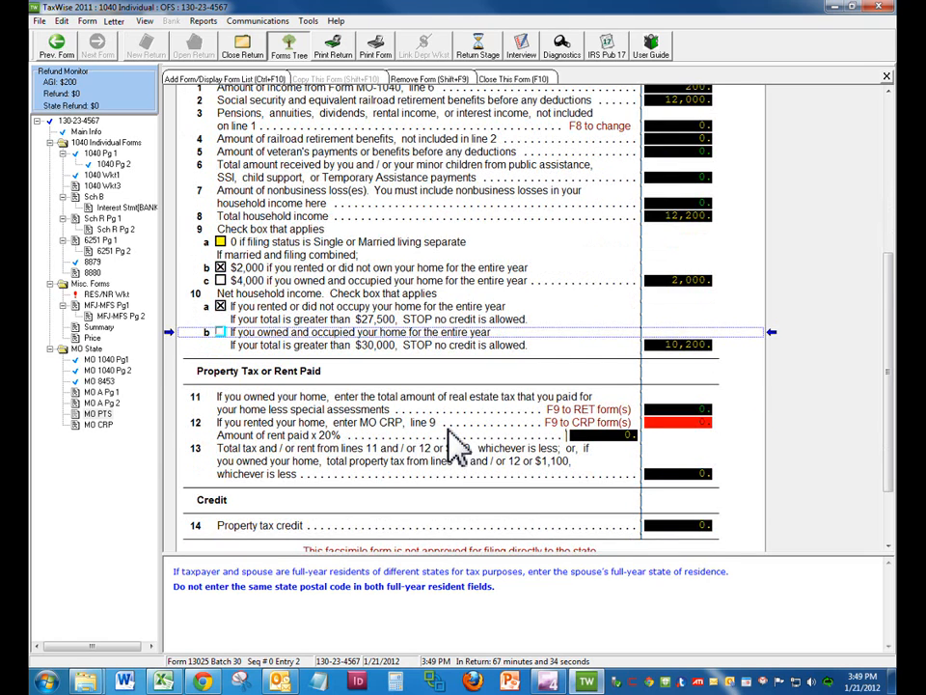
{"action": "scroll", "coordinate": [386, 430], "scroll_direction": "down", "scroll_amount": 1}
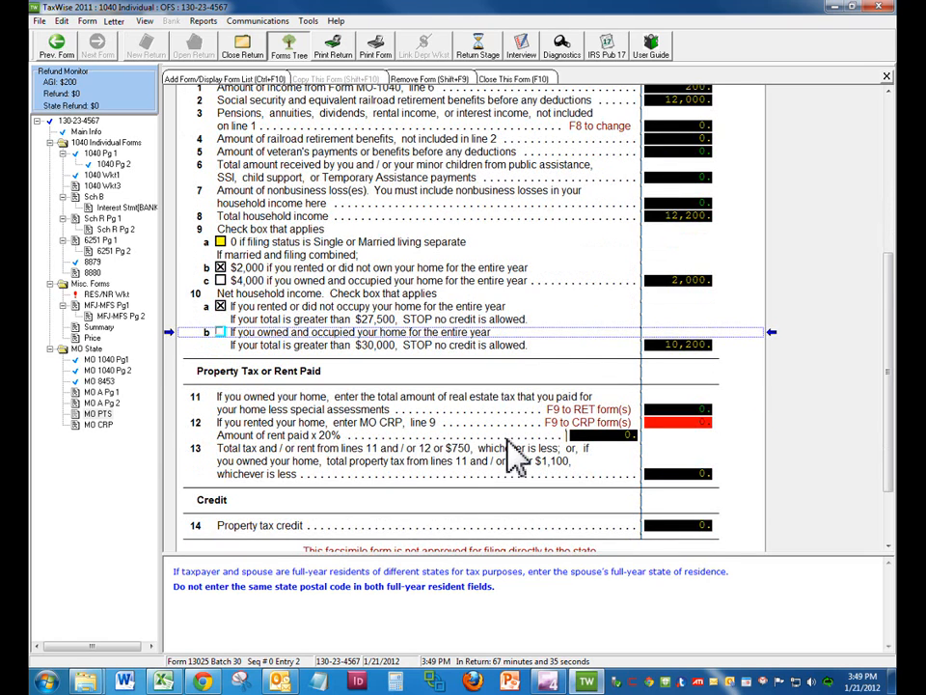
{"action": "left_click", "coordinate": [664, 425]}
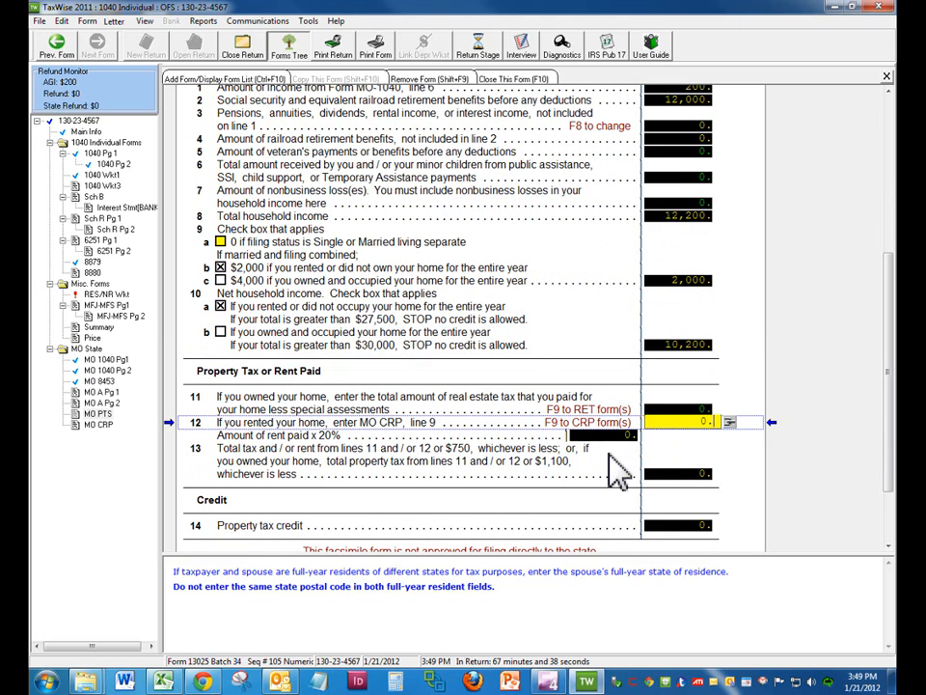
{"action": "right_click", "coordinate": [673, 424]}
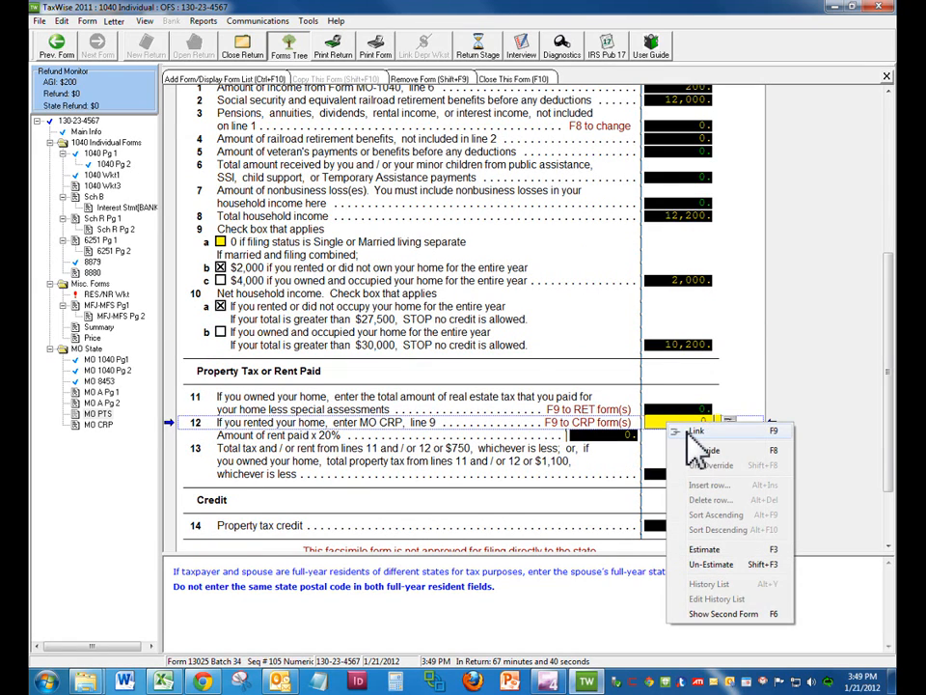
{"action": "left_click", "coordinate": [690, 432]}
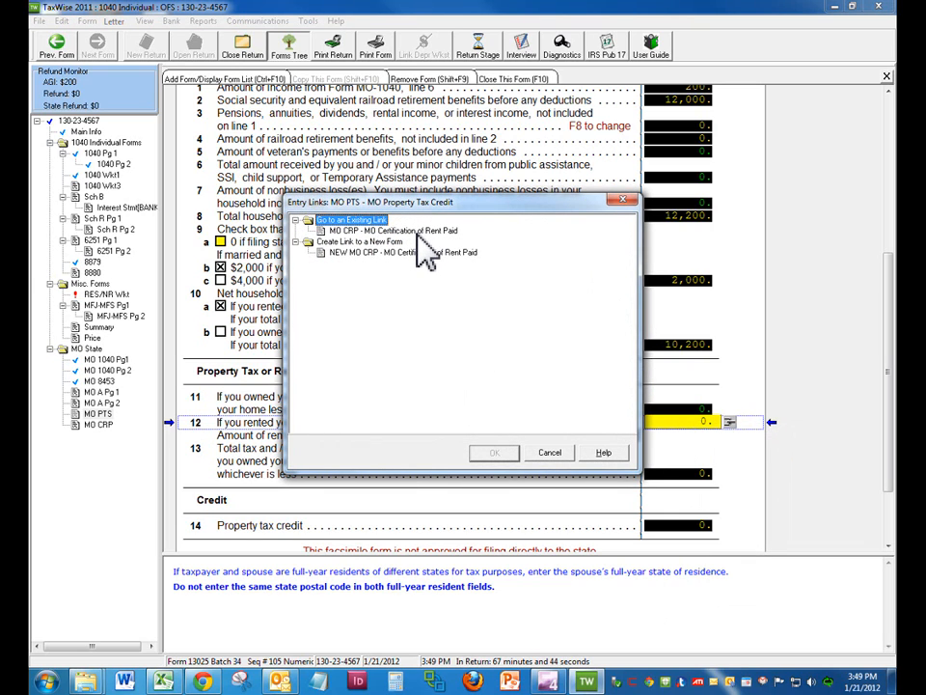
{"action": "double_click", "coordinate": [417, 231]}
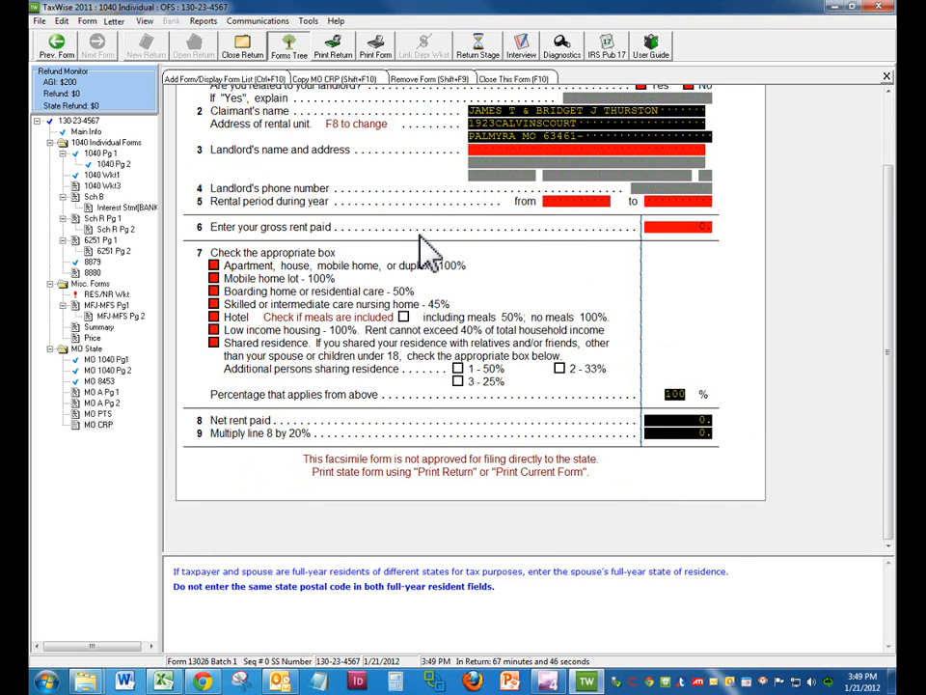
- Mark No for being related to the landlord on the MO CRP form, and enter the landlord's name on line 3
{"action": "scroll", "coordinate": [441, 270], "scroll_direction": "up", "scroll_amount": 3}
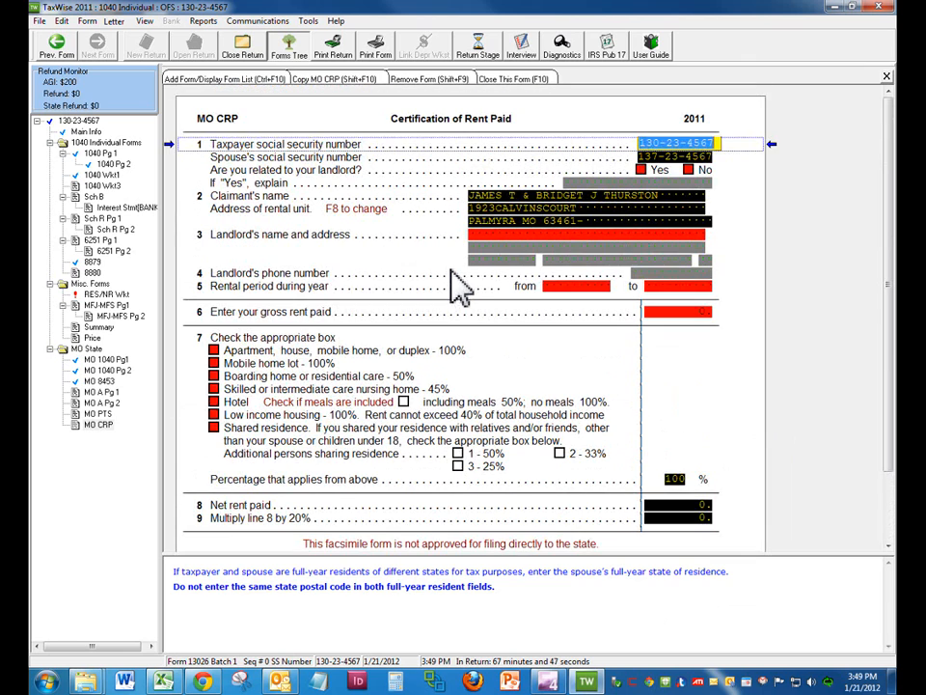
{"action": "left_click", "coordinate": [689, 171]}
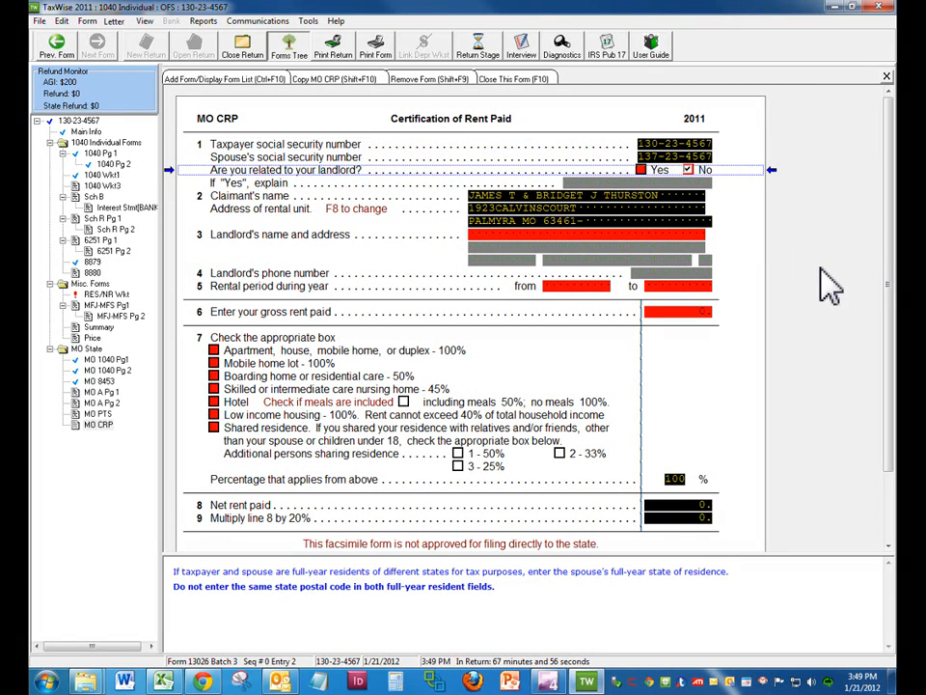
{"action": "key", "text": "Return"}
{"action": "key", "text": "Return"}
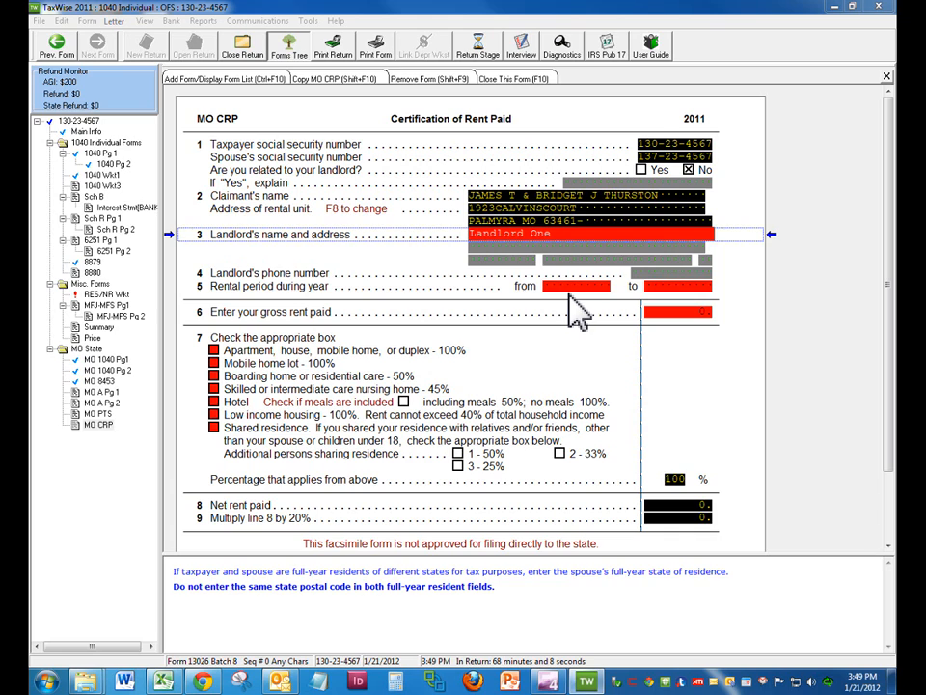
- Enter the landlord's street address and ZIP code on line 3
{"action": "left_click", "coordinate": [524, 246]}
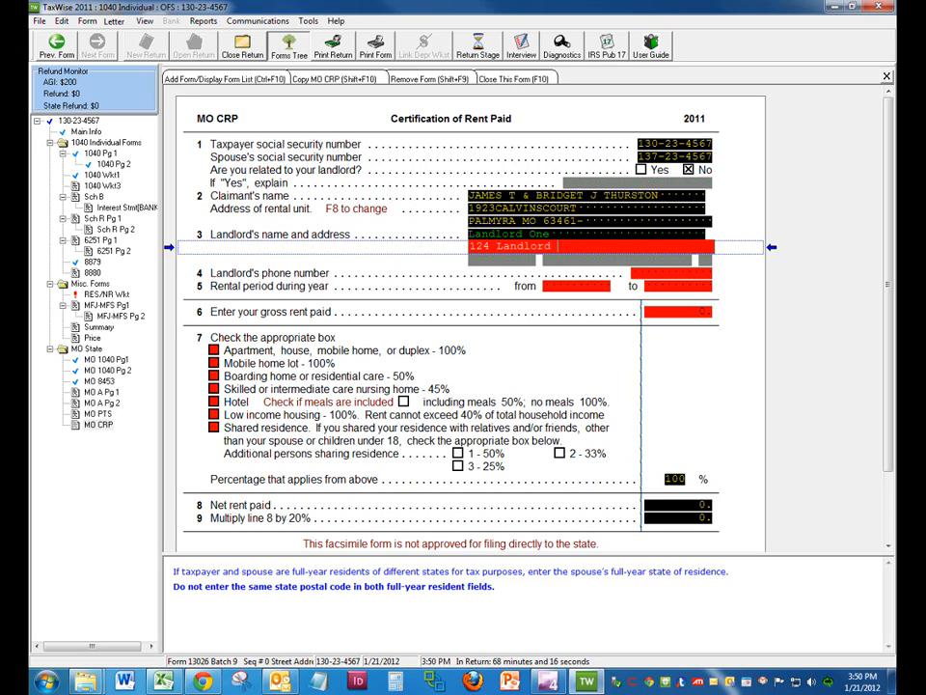
{"action": "key", "text": "Return"}
{"action": "type", "text": "65"}
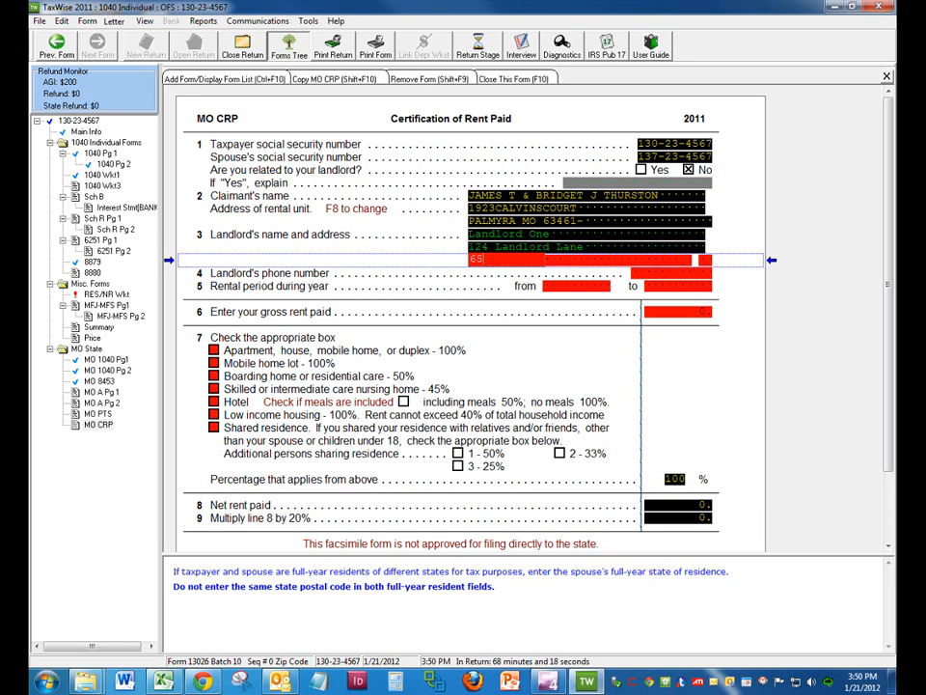
{"action": "type", "text": "203-"}
{"action": "key", "text": "Return"}
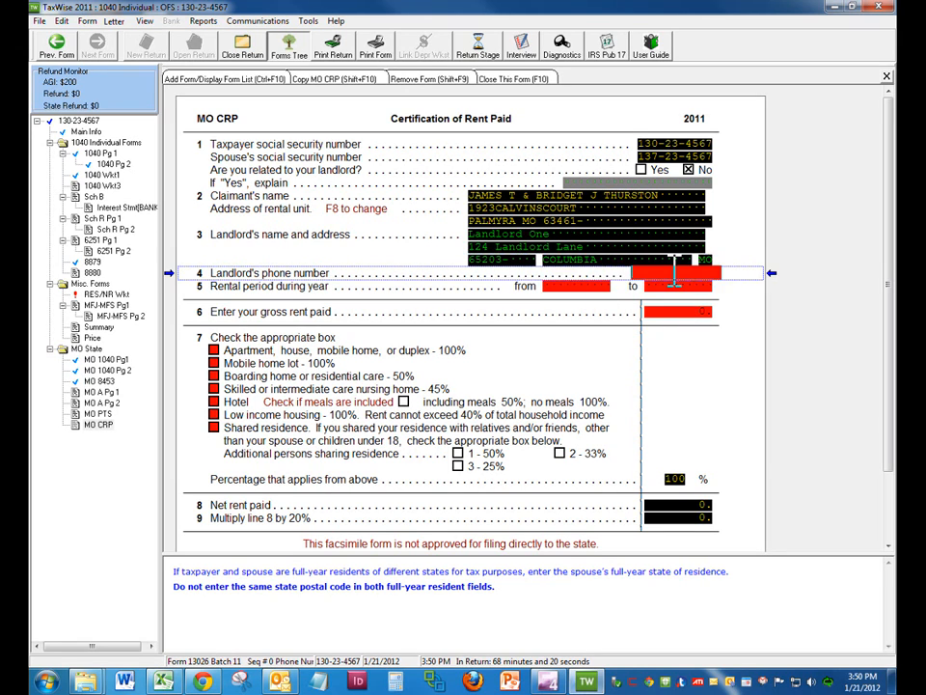
- Enter the landlord's phone number and set the rental period from 01/01/2011 to 12/31/2011
{"action": "key", "text": "Return"}
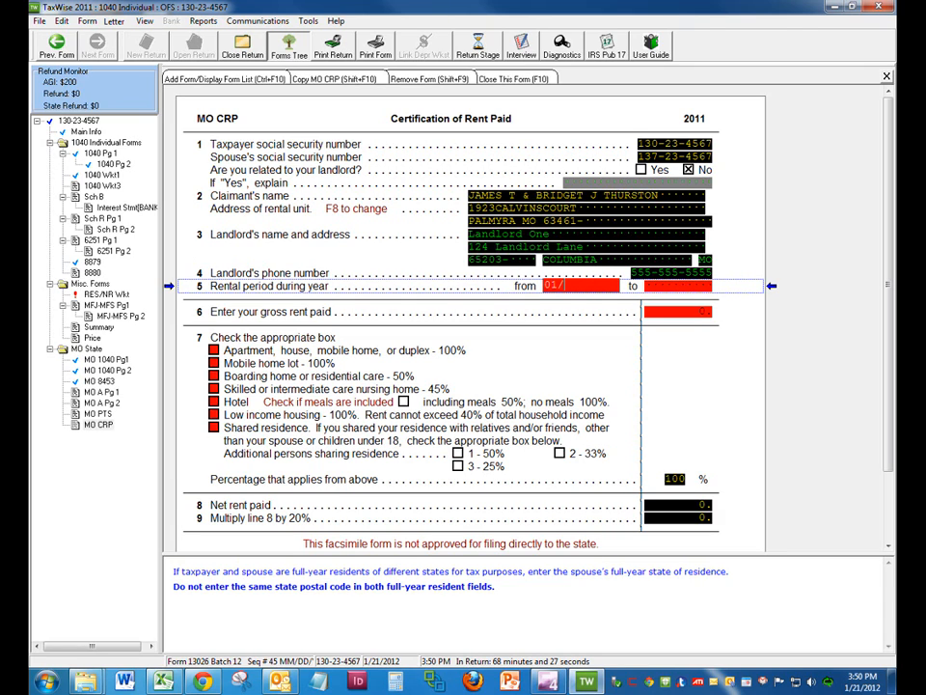
{"action": "type", "text": "01/01/2011"}
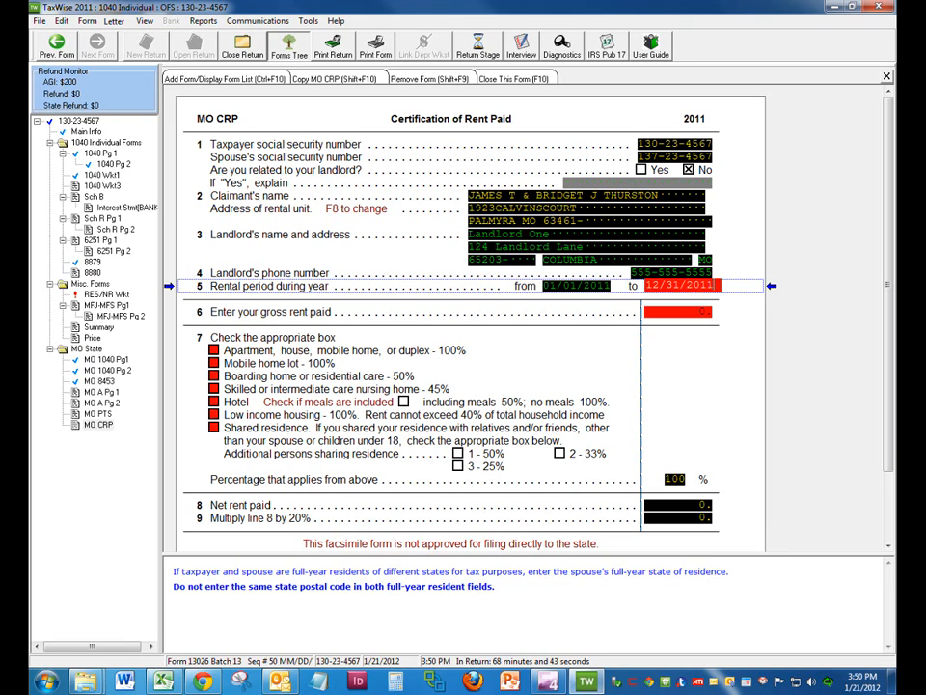
{"action": "key", "text": "Return"}
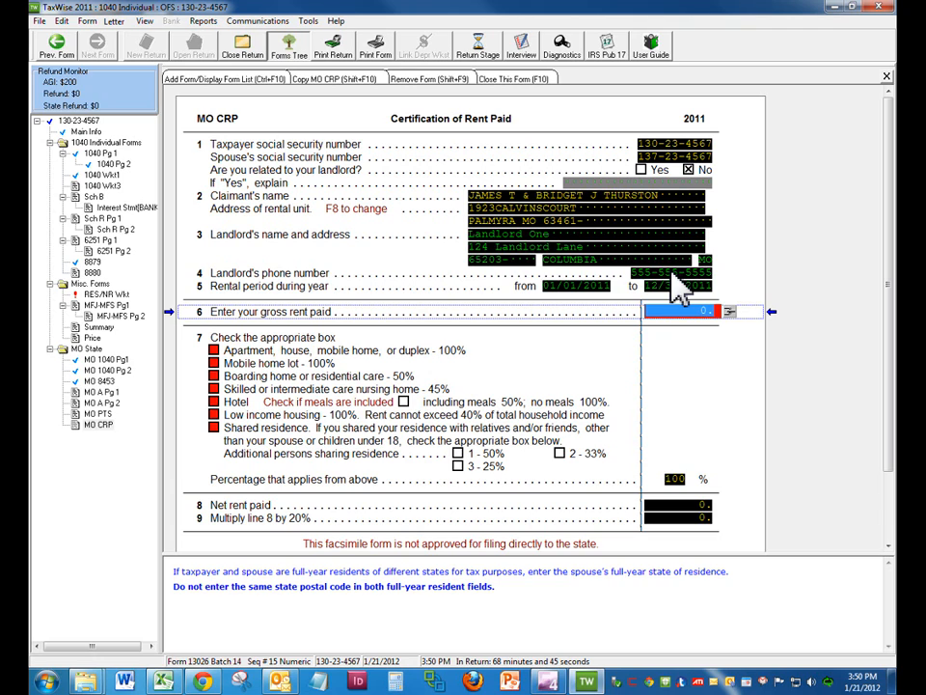
- Enter gross rent paid of 5,000 on line 6 and mark Apartment, house, mobile home, or duplex - 100% on line 7
{"action": "type", "text": "5000"}
{"action": "key", "text": "Return"}
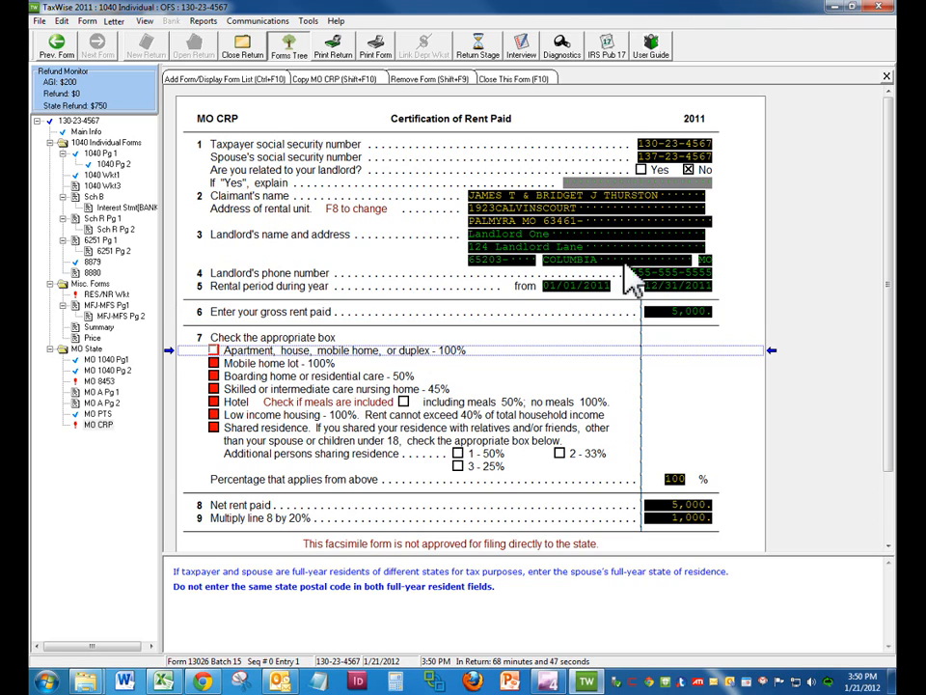
{"action": "left_click", "coordinate": [216, 352]}
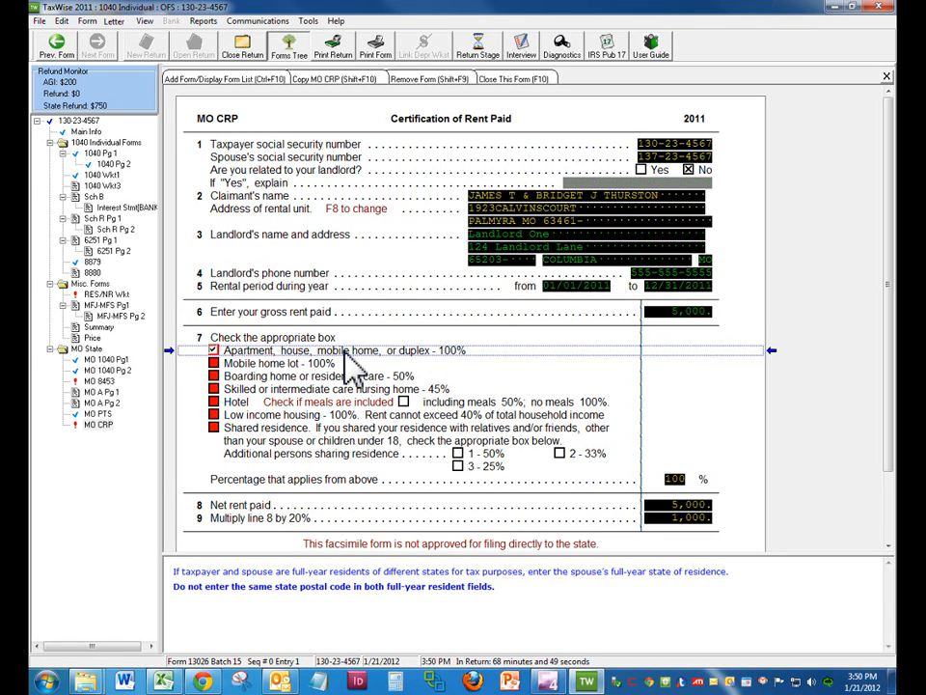
{"action": "key", "text": "Return"}
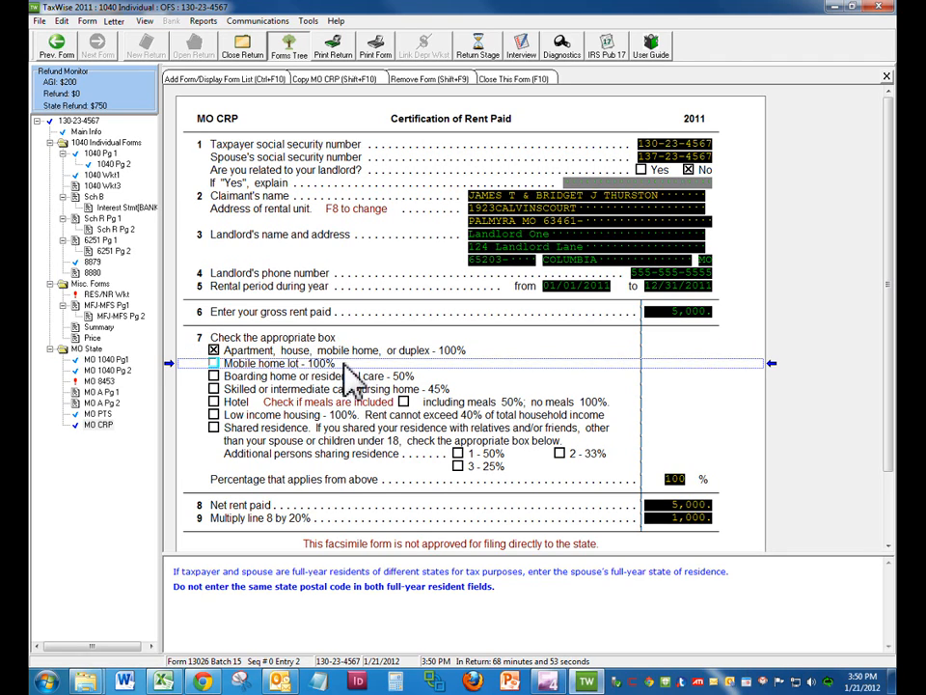
- Try marking one additional person sharing the residence (50%) alongside the apartment option, clear that mark, and check lines 8 and 9
{"action": "left_click", "coordinate": [458, 453]}
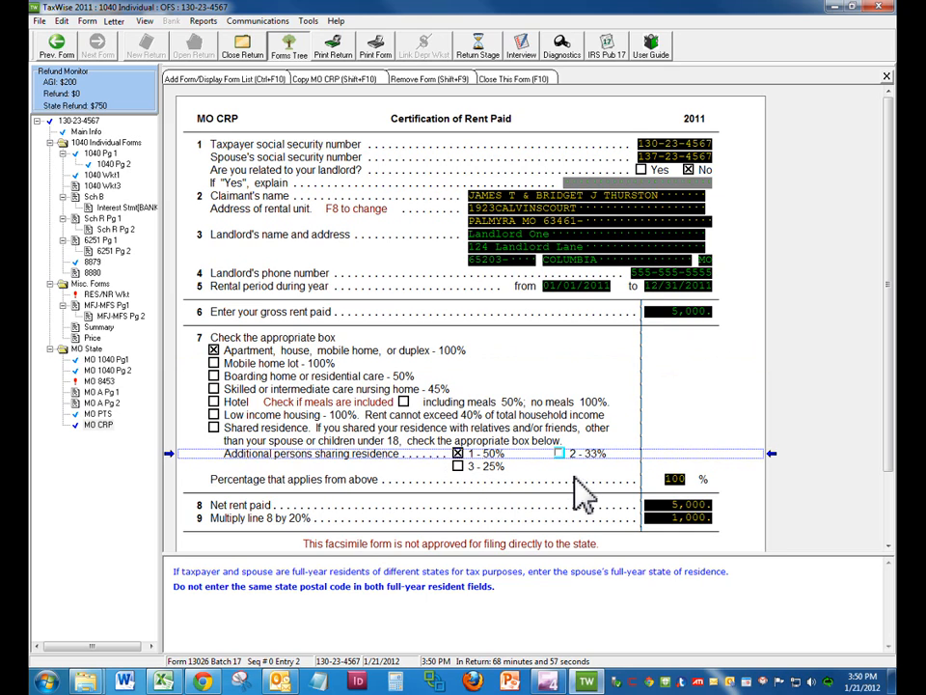
{"action": "left_click", "coordinate": [687, 312]}
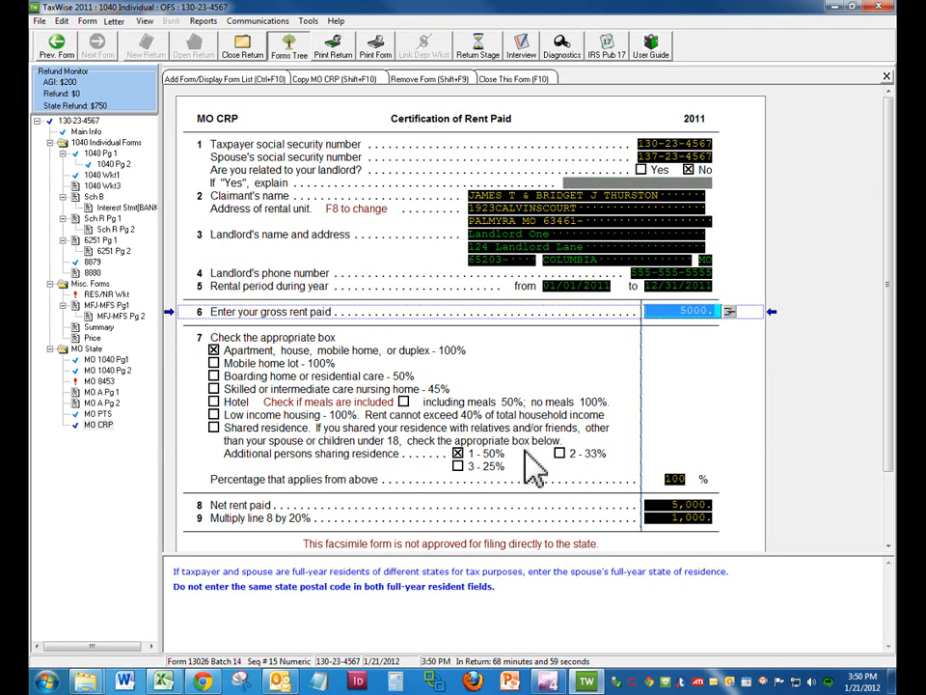
{"action": "left_click", "coordinate": [459, 452]}
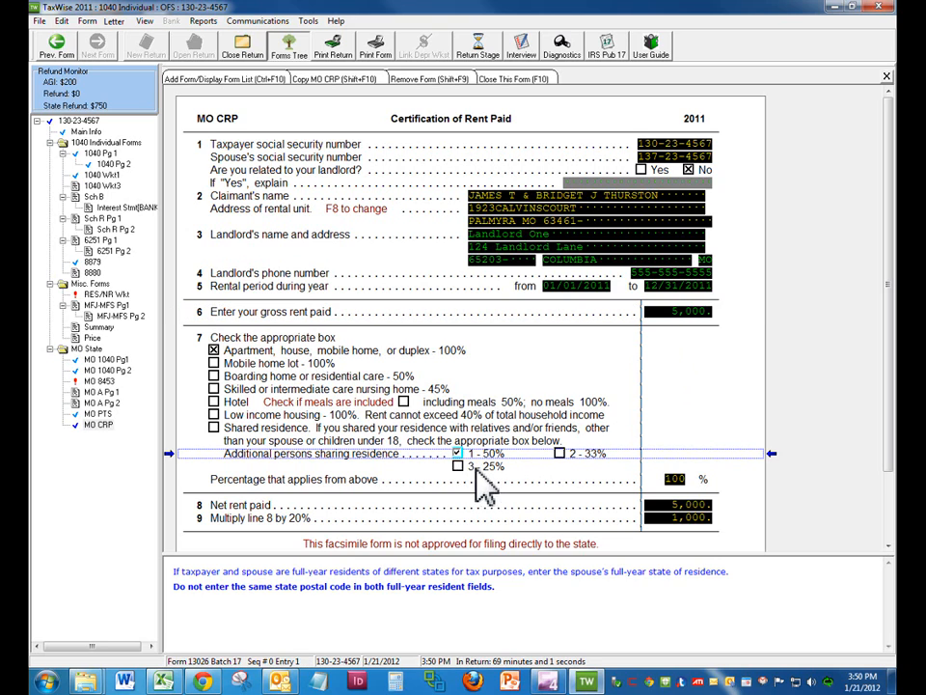
{"action": "left_click", "coordinate": [660, 508]}
{"action": "left_click", "coordinate": [662, 508]}
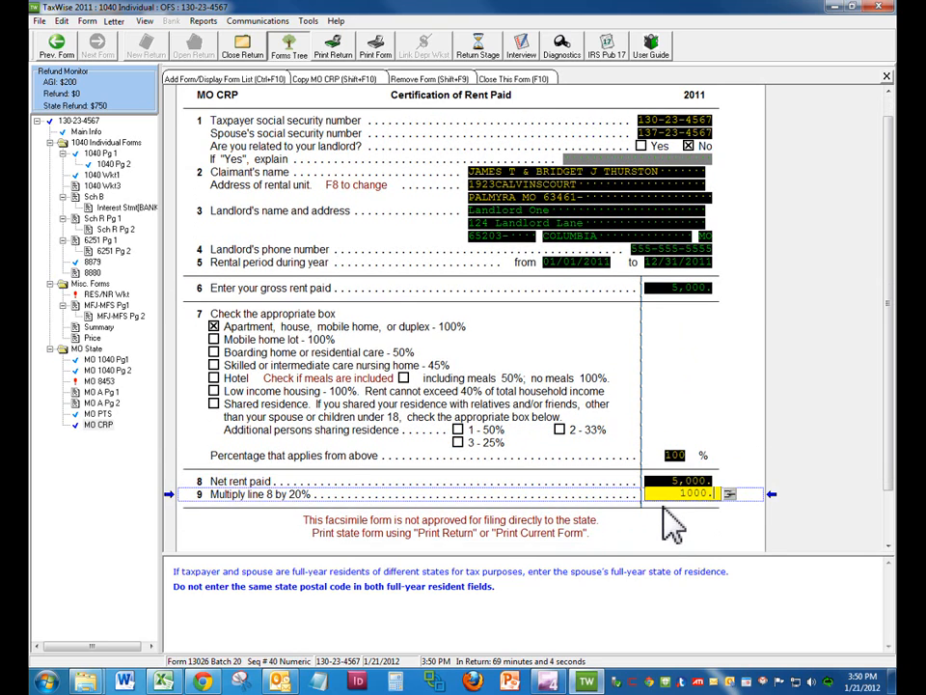
{"action": "left_click", "coordinate": [699, 288]}
{"action": "left_click", "coordinate": [707, 480]}
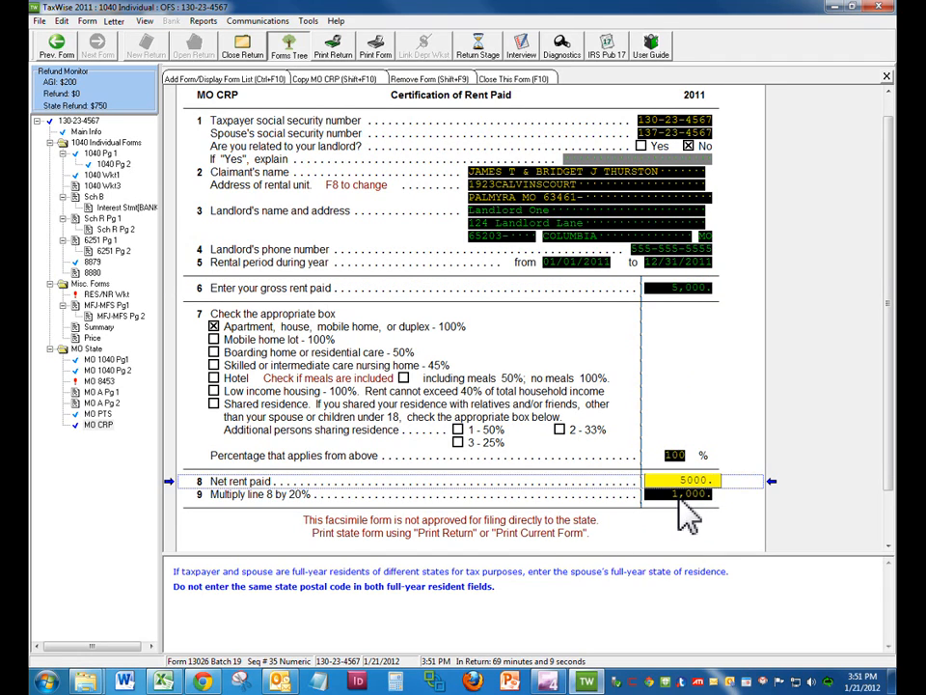
- Try Shared residence with one additional person (50%) on line 7, and restore the apartment option without additional persons
{"action": "left_click", "coordinate": [221, 404]}
{"action": "left_click", "coordinate": [215, 405]}
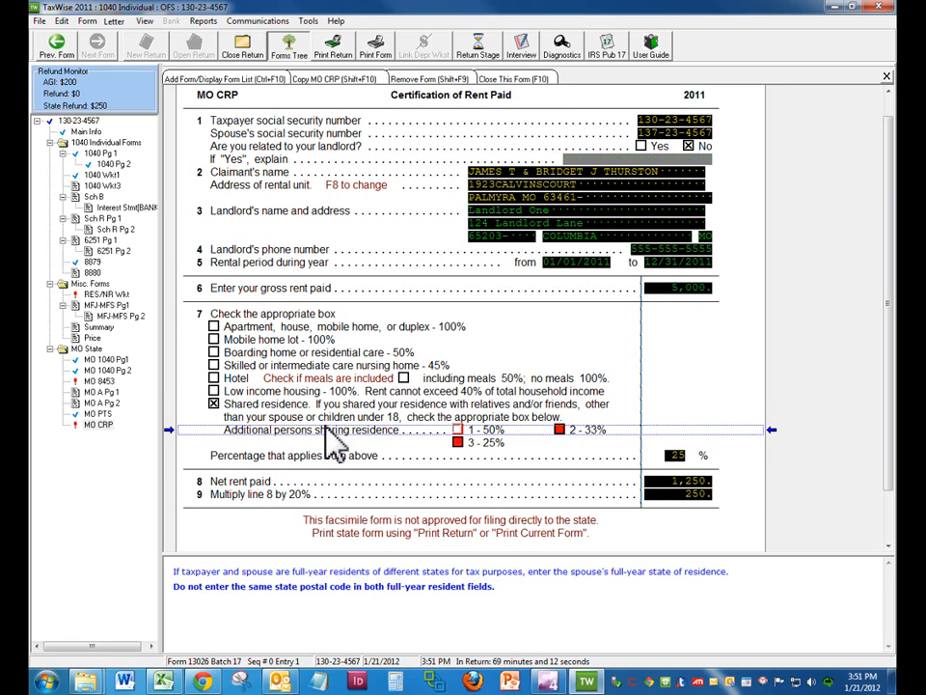
{"action": "left_click", "coordinate": [458, 430]}
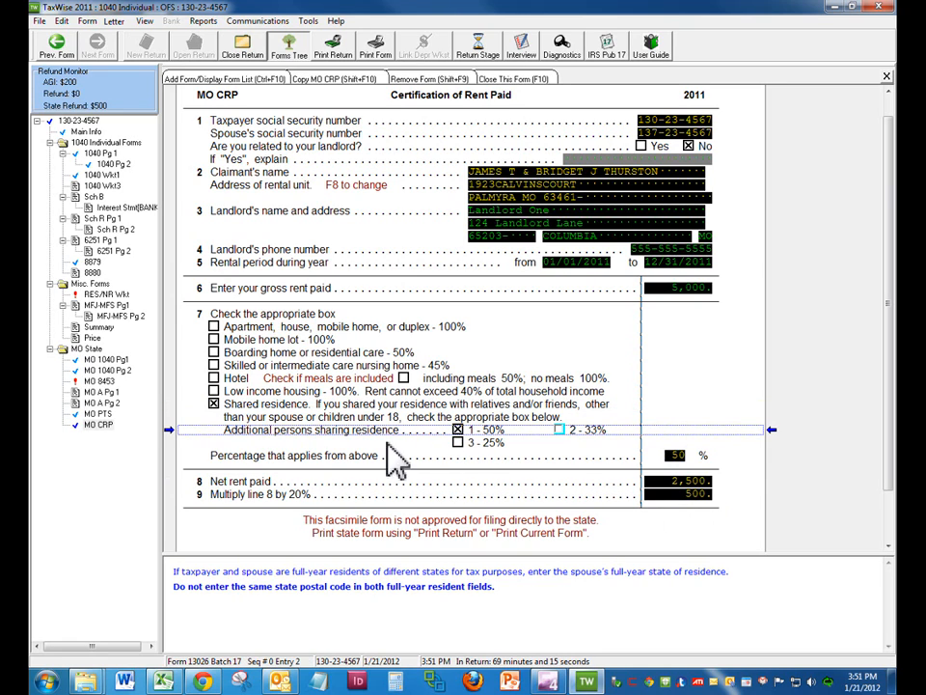
{"action": "left_click", "coordinate": [214, 326]}
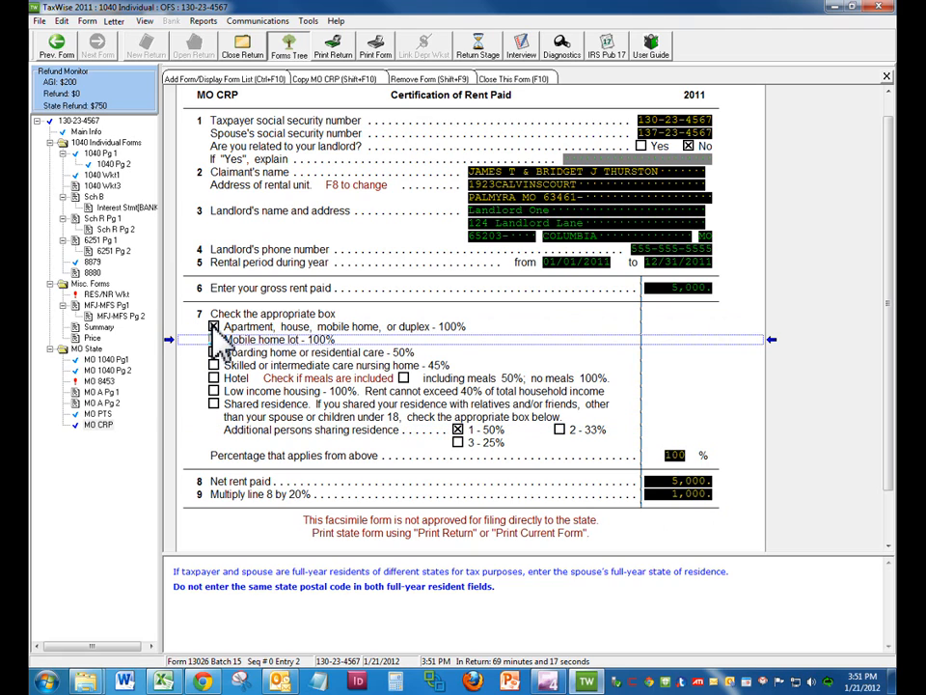
{"action": "left_click", "coordinate": [458, 430]}
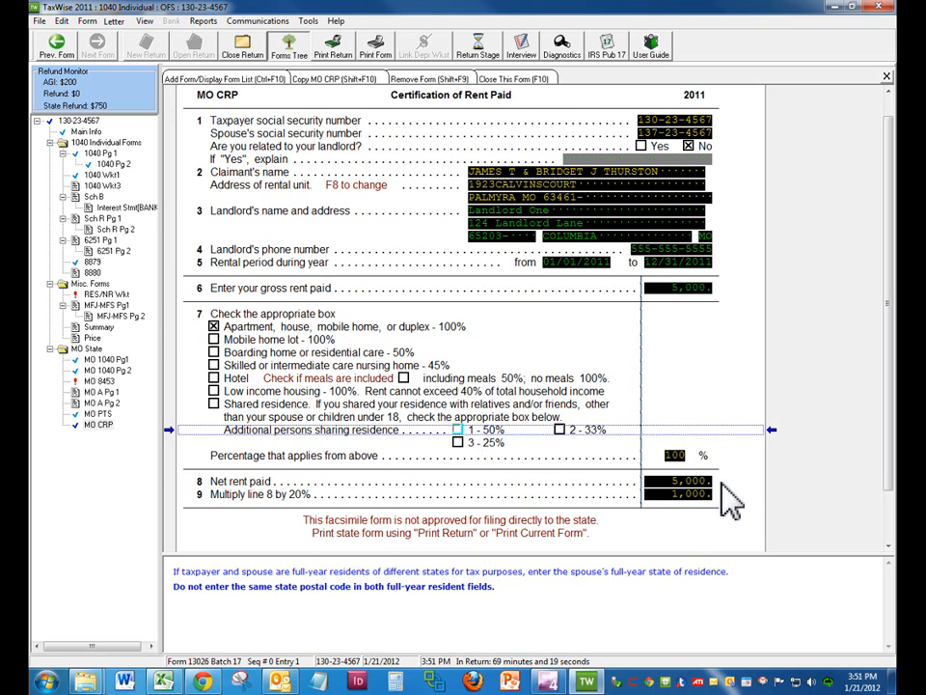
- Review the net rent paid on line 8 and the 20% amount on line 9 of the MO CRP form
{"action": "left_click", "coordinate": [691, 481]}
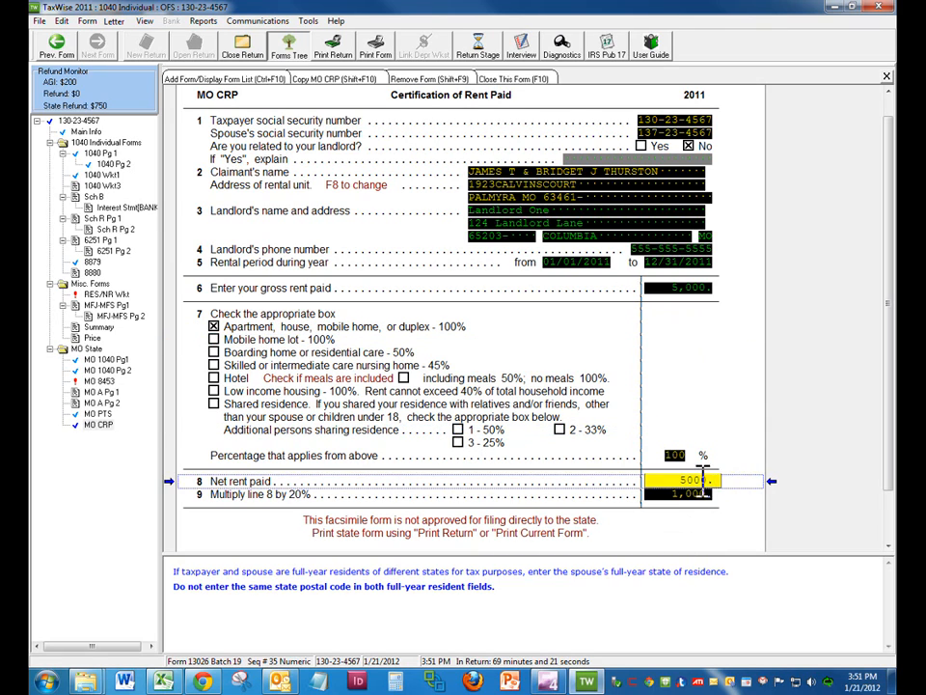
{"action": "key", "text": "Return"}
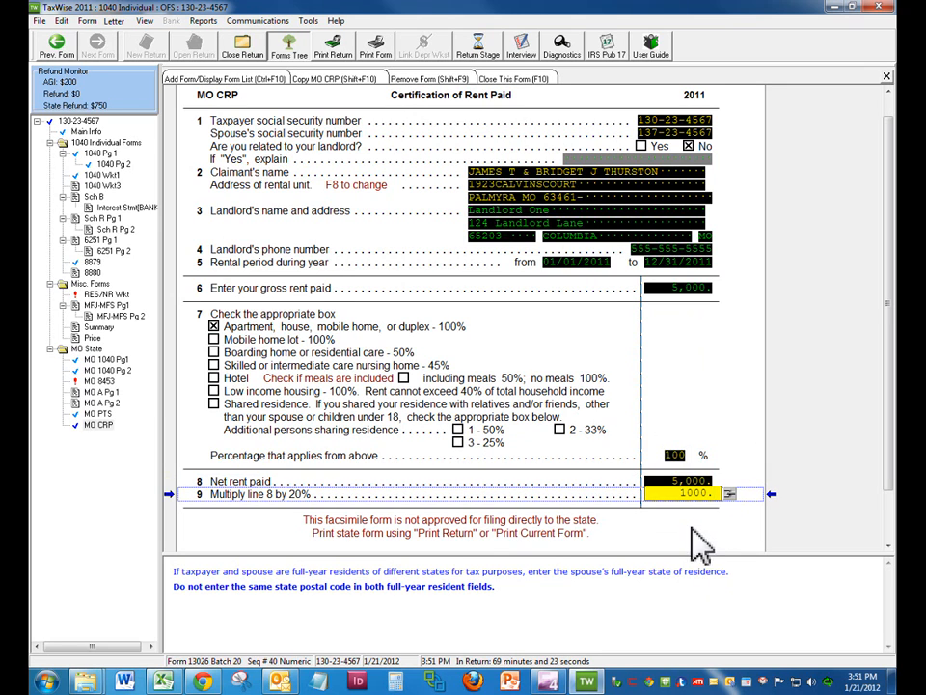
{"action": "left_click", "coordinate": [104, 413]}
{"action": "left_click", "coordinate": [104, 424]}
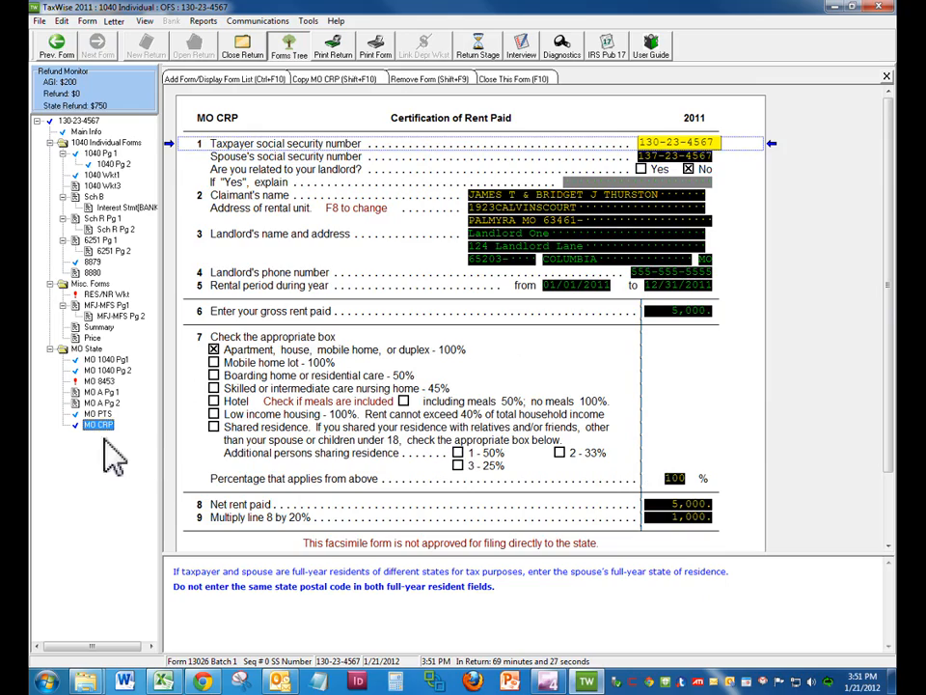
- Review lines 12 to 14 of MO PTS and the property tax credit carried to line 38 of MO 1040 Page 2
{"action": "left_click", "coordinate": [98, 414]}
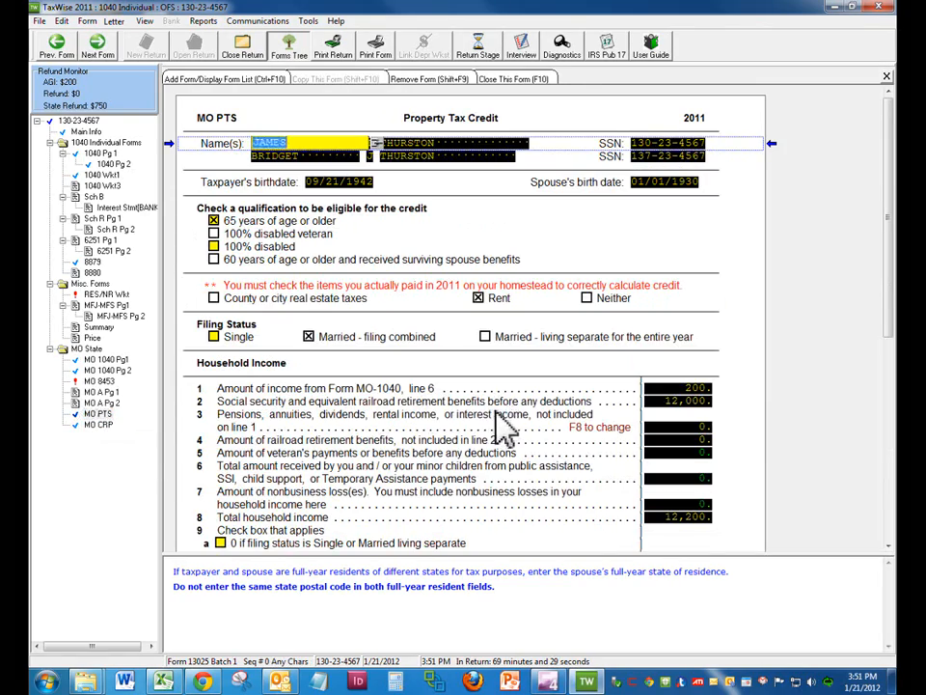
{"action": "scroll", "coordinate": [502, 424], "scroll_direction": "down", "scroll_amount": 5}
{"action": "left_click", "coordinate": [683, 418]}
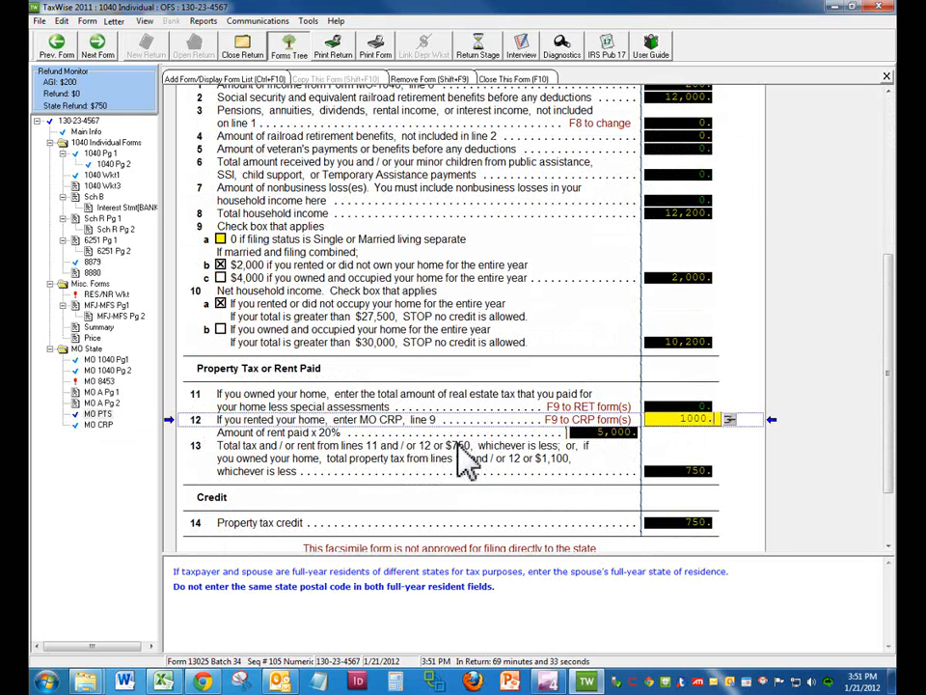
{"action": "key", "text": "Return"}
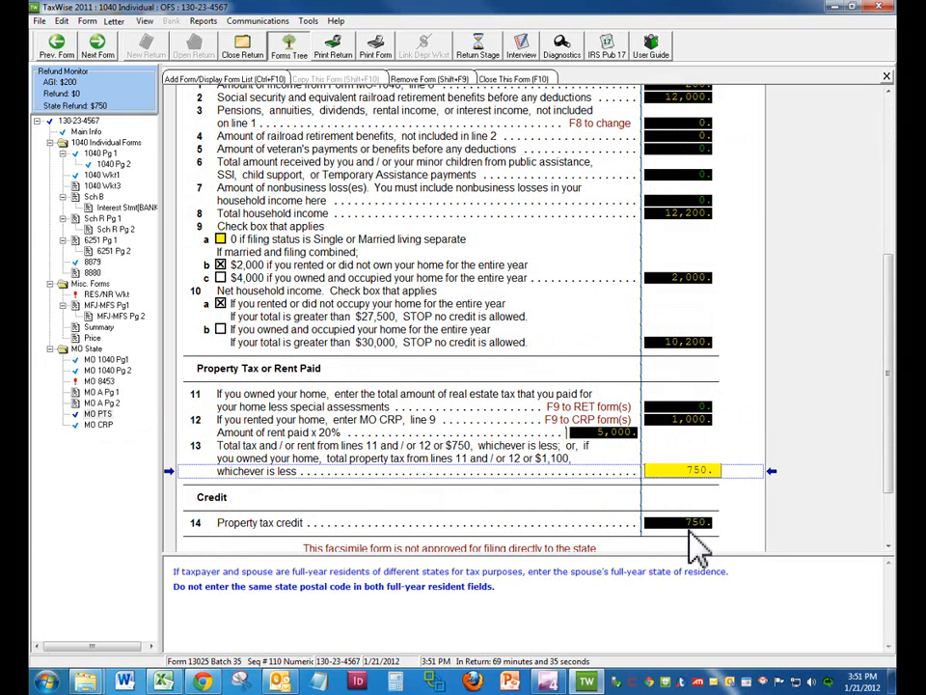
{"action": "key", "text": "Return"}
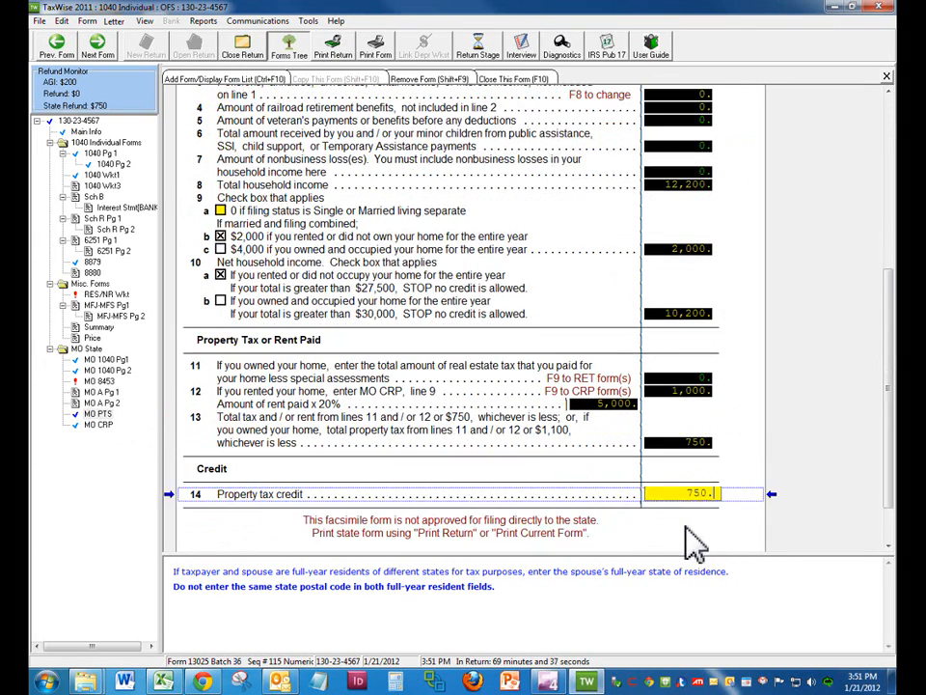
{"action": "left_click", "coordinate": [114, 372]}
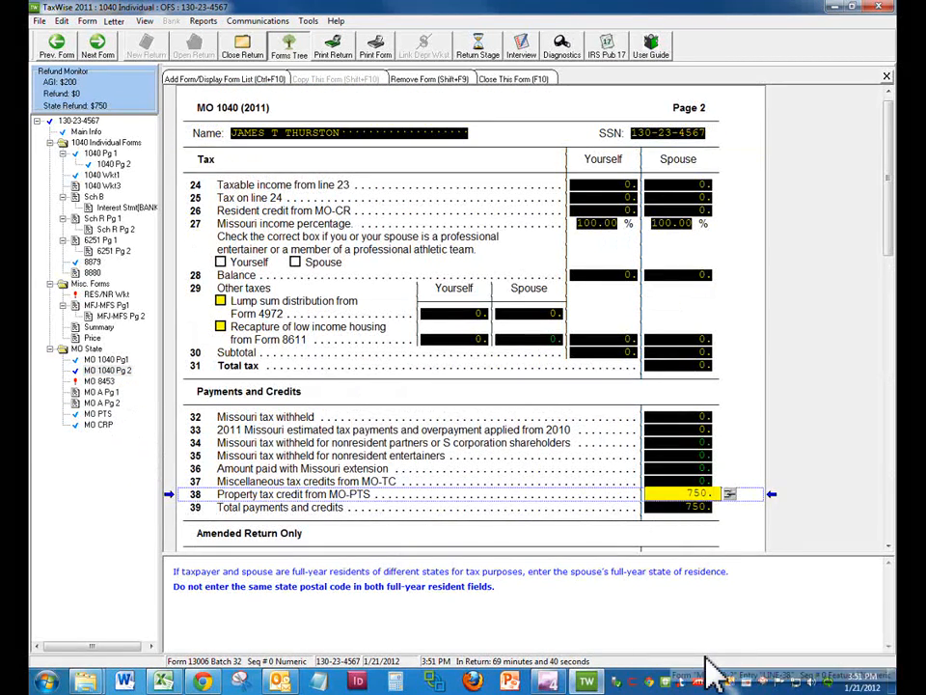
- Remove the filled-in MO PTS form from the return and open a fresh MO PTS
{"action": "left_click", "coordinate": [100, 414]}
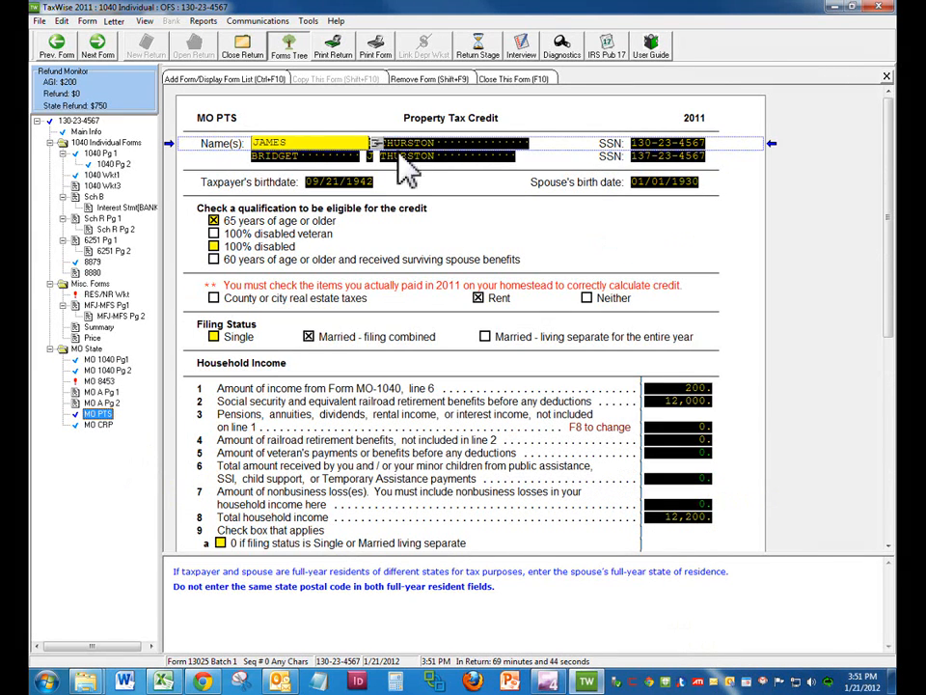
{"action": "left_click", "coordinate": [444, 80]}
{"action": "left_click", "coordinate": [564, 307]}
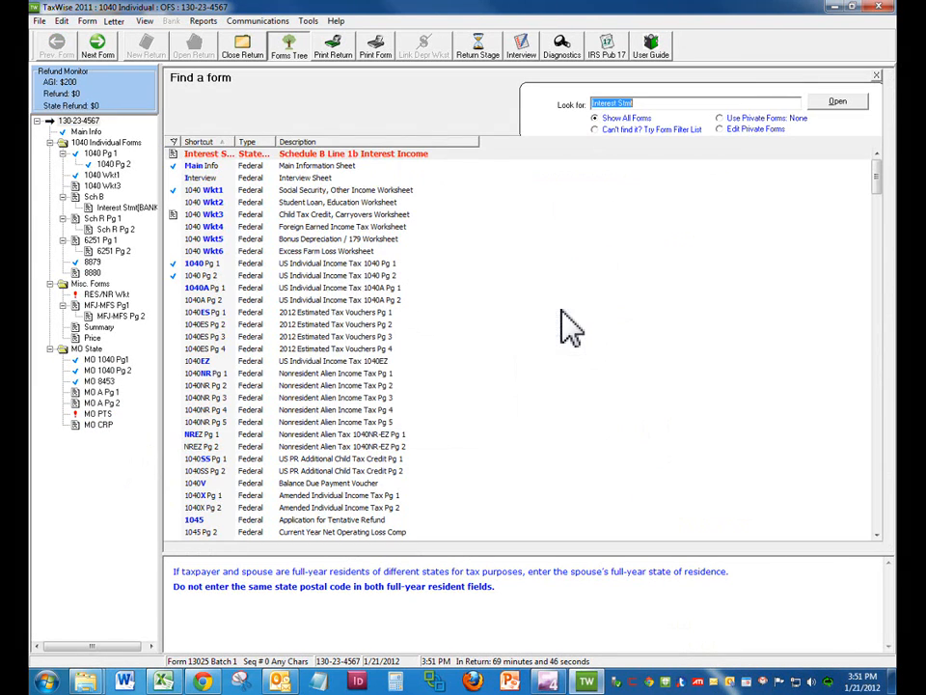
{"action": "left_click", "coordinate": [98, 415]}
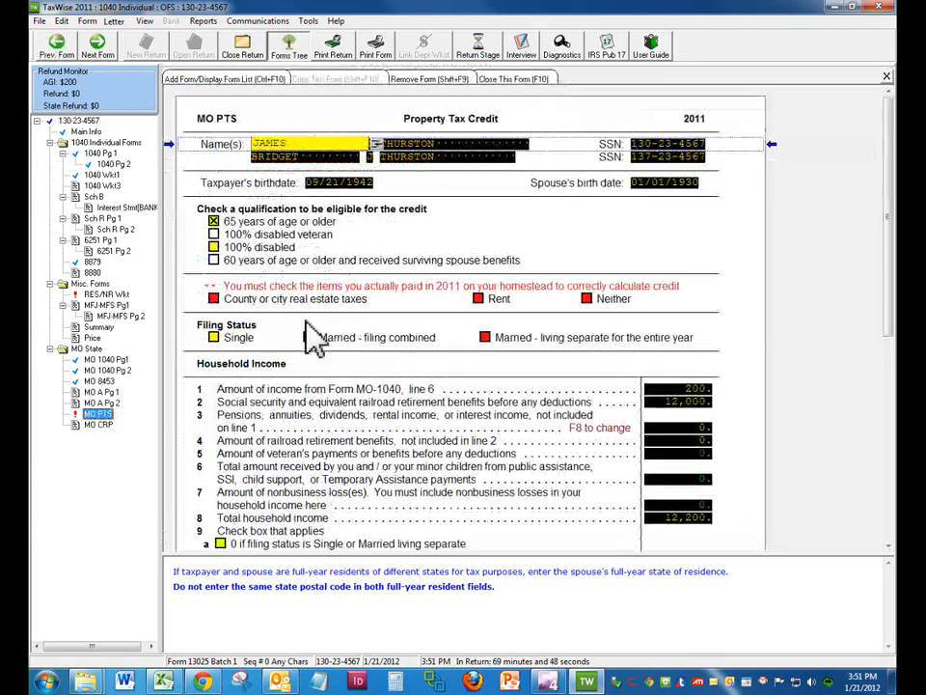
- Mark County or city real estate taxes as paid and set the MO PTS filing status to Married - filing combined
{"action": "left_click", "coordinate": [214, 299]}
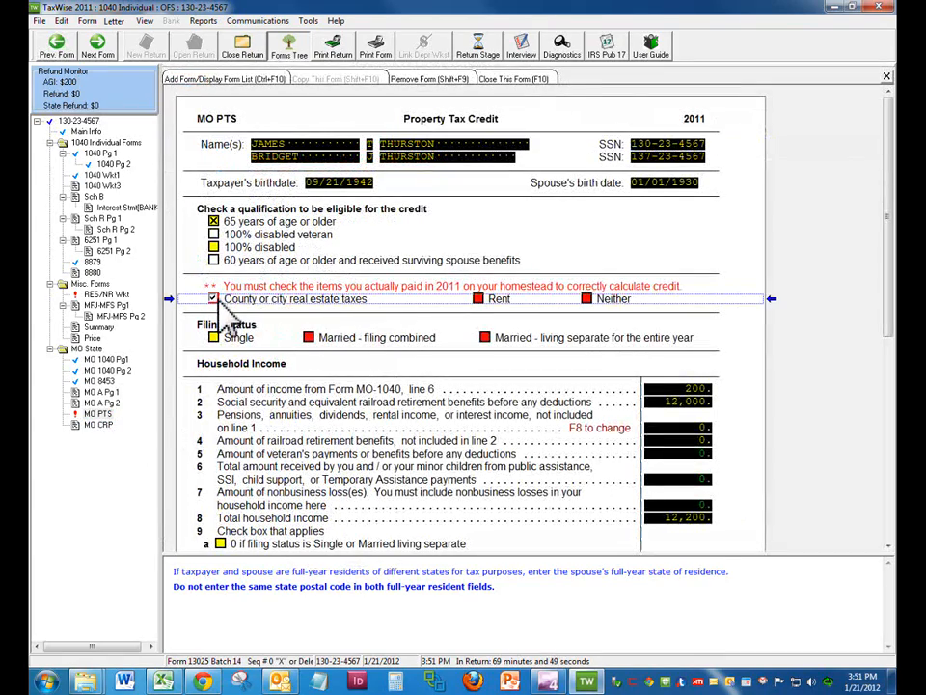
{"action": "left_click", "coordinate": [308, 336]}
{"action": "scroll", "coordinate": [381, 444], "scroll_direction": "down", "scroll_amount": 3}
{"action": "scroll", "coordinate": [381, 444], "scroll_direction": "down", "scroll_amount": 2}
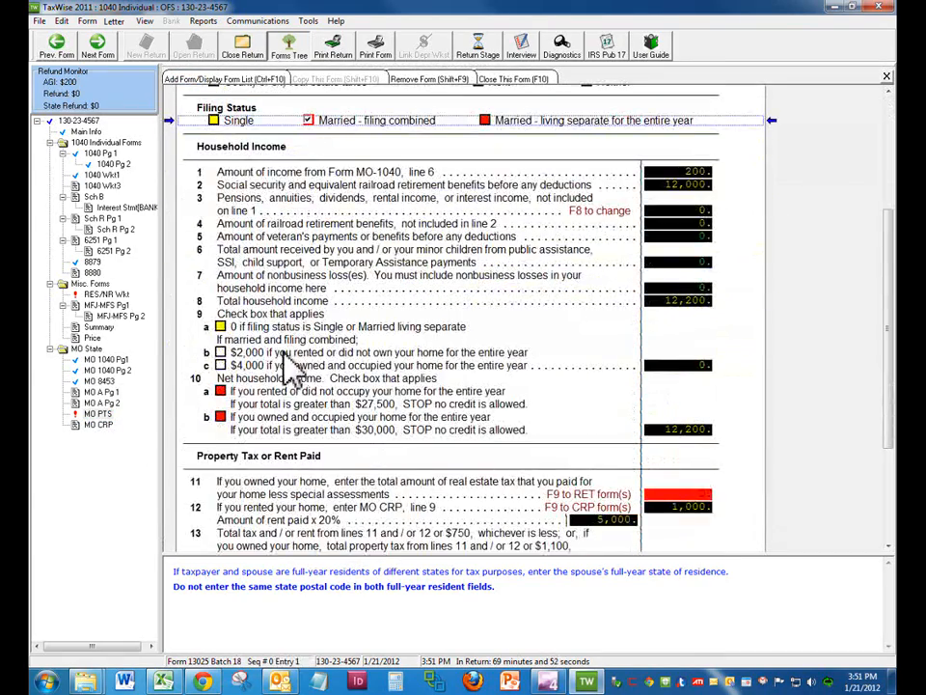
{"action": "left_click", "coordinate": [676, 365]}
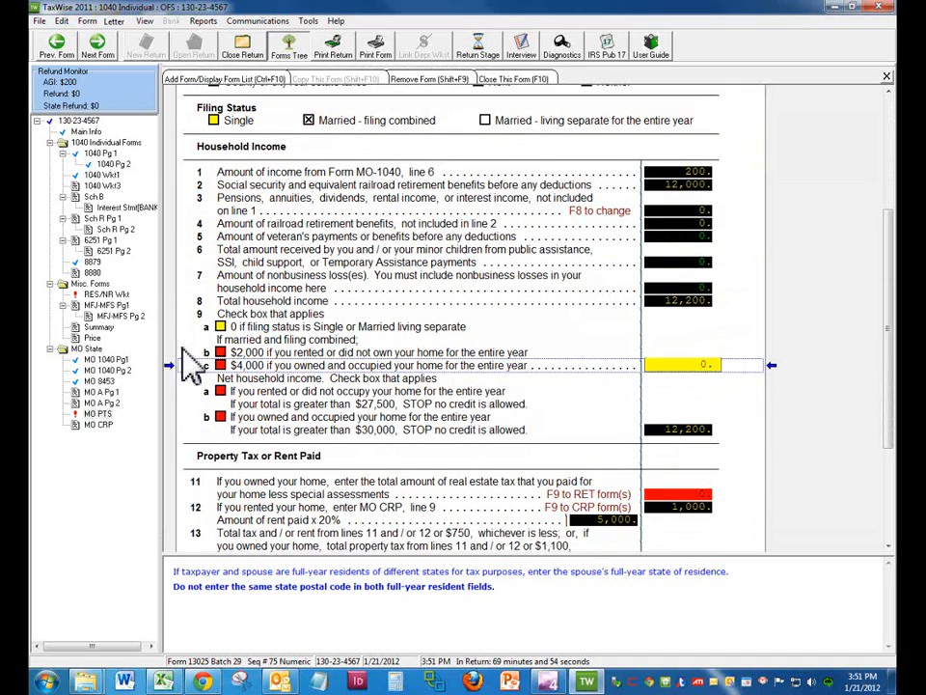
- Leave Rent unchecked among the items paid on the homestead in MO PTS, clearing its required-entry flag
{"action": "scroll", "coordinate": [248, 319], "scroll_direction": "up", "scroll_amount": 2}
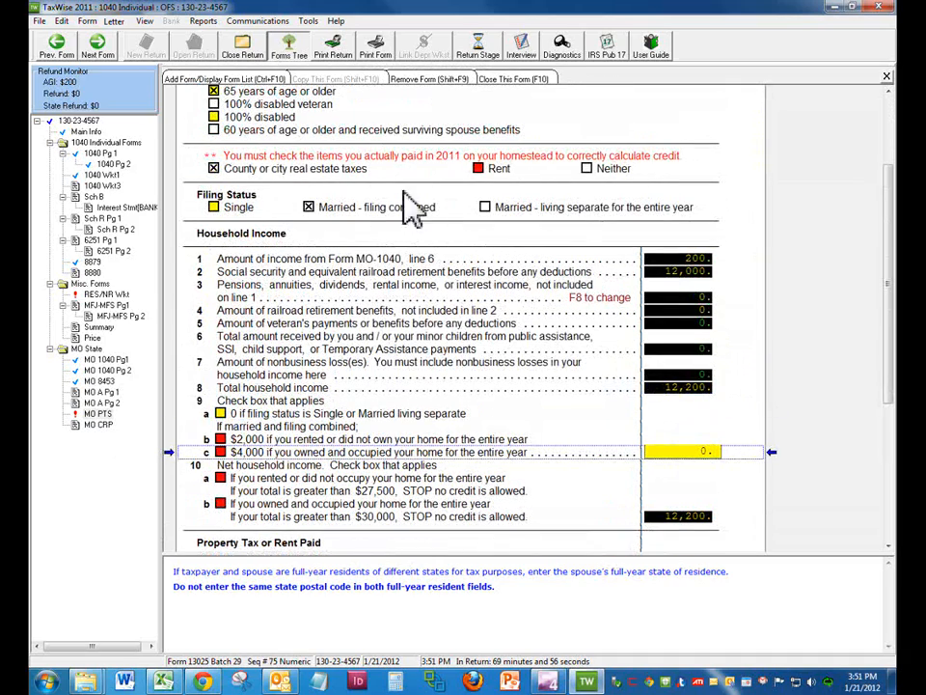
{"action": "left_click", "coordinate": [484, 180]}
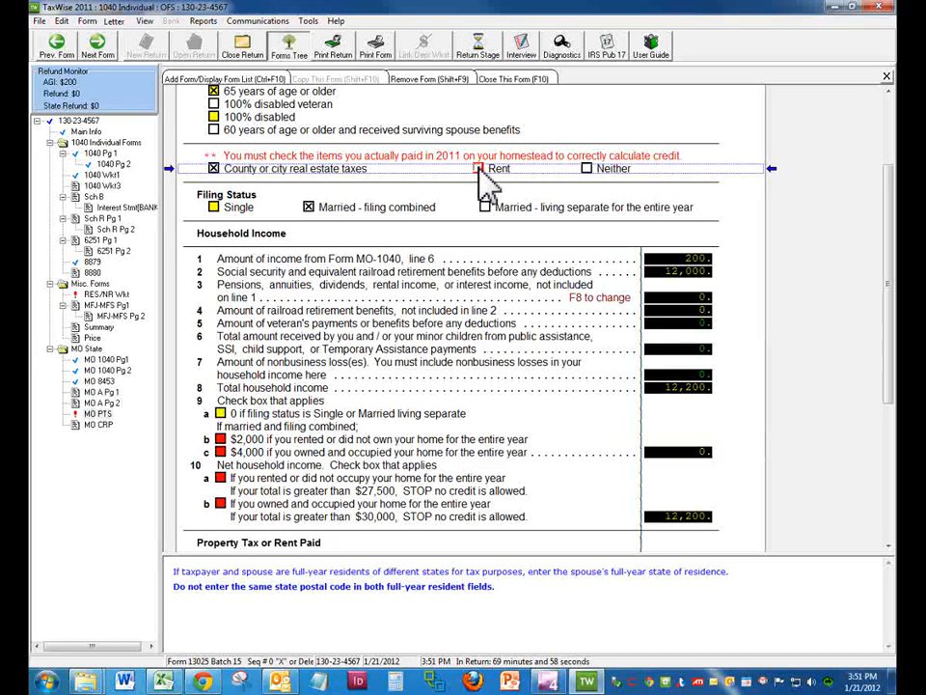
{"action": "left_click", "coordinate": [684, 453]}
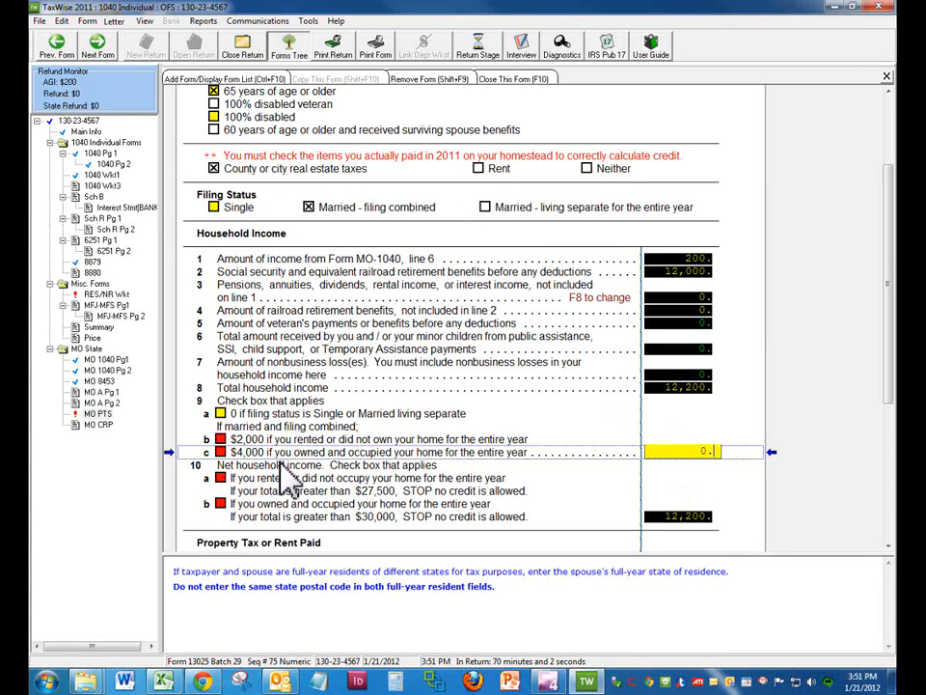
- Mark the home as owned and occupied for the entire year on lines 9c ($4,000) and 10b of MO PTS
{"action": "left_click", "coordinate": [222, 453]}
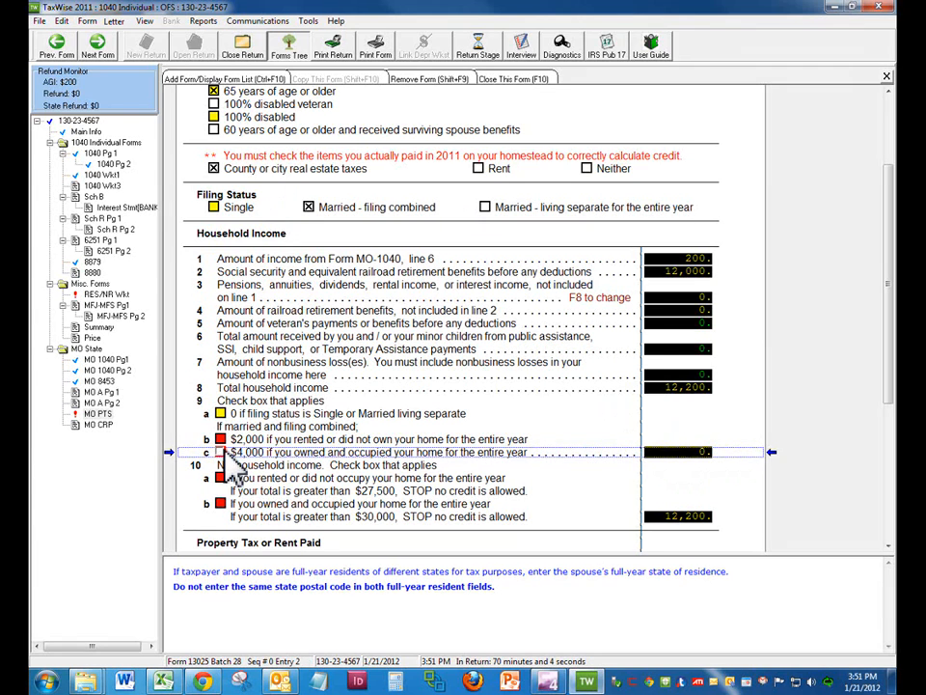
{"action": "left_click", "coordinate": [222, 453]}
{"action": "left_click", "coordinate": [220, 503]}
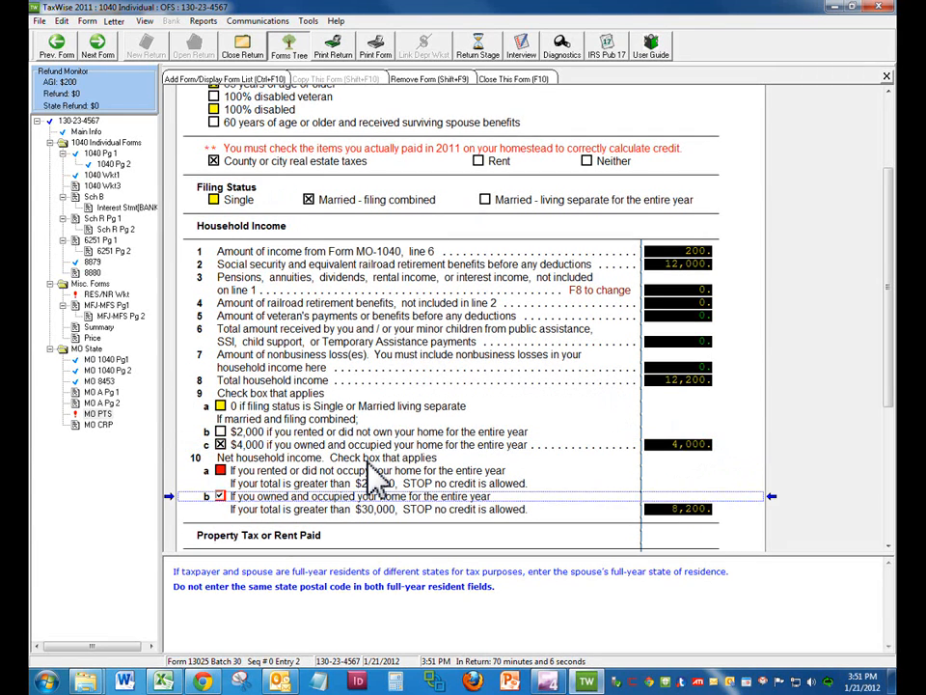
{"action": "key", "text": "Tab"}
- Remove the MO CRP rent certification form from the return
{"action": "scroll", "coordinate": [368, 461], "scroll_direction": "down", "scroll_amount": 3}
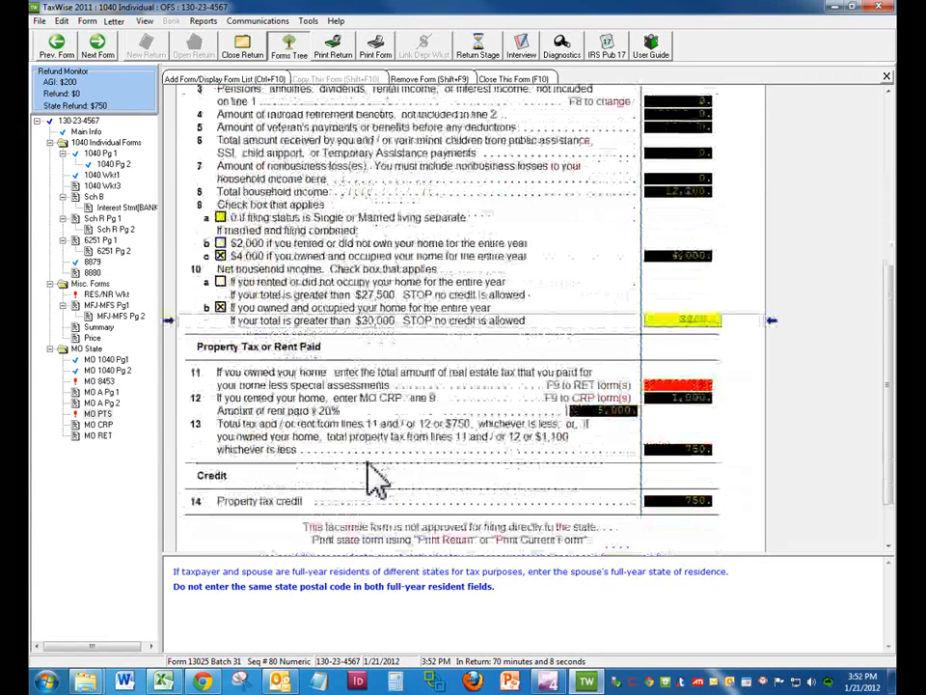
{"action": "left_click", "coordinate": [682, 399]}
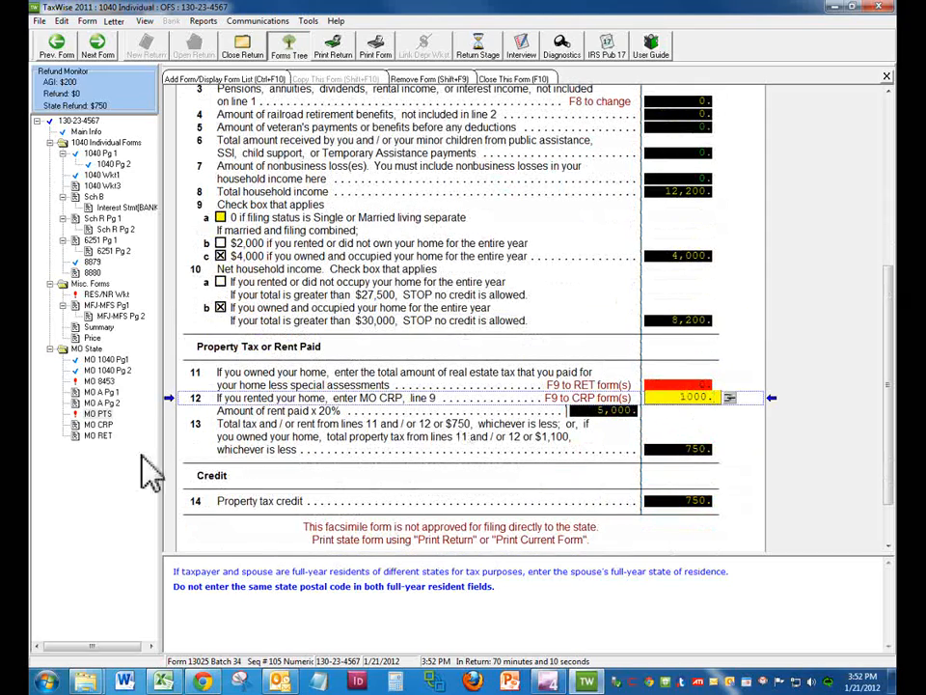
{"action": "left_click", "coordinate": [97, 425]}
{"action": "left_click", "coordinate": [430, 78]}
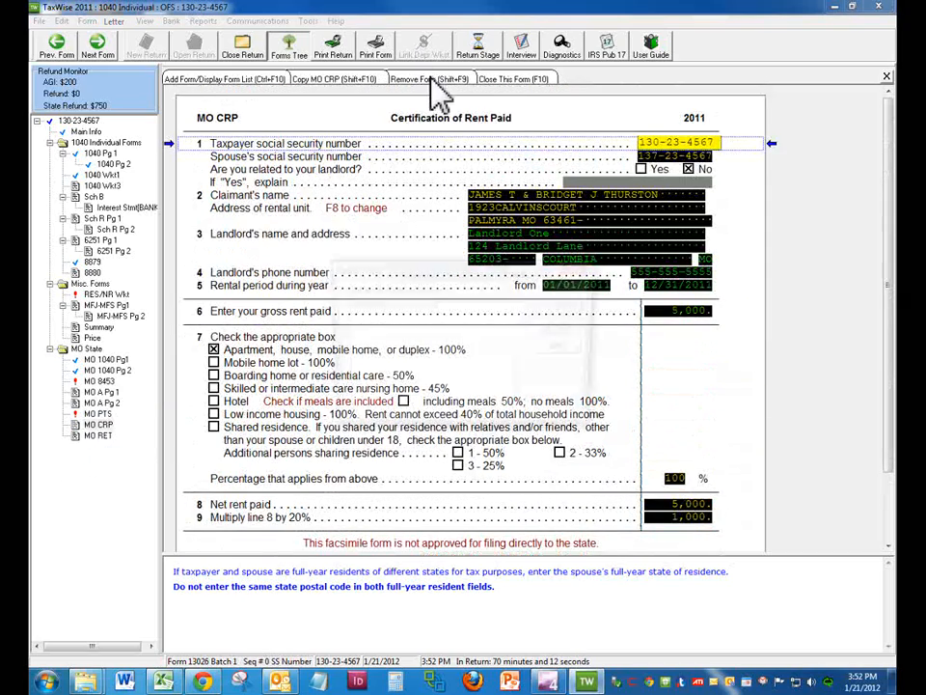
{"action": "left_click", "coordinate": [566, 307]}
- Link from line 11 of MO PTS to the existing MO RET real estate taxes paid form
{"action": "left_click", "coordinate": [97, 424]}
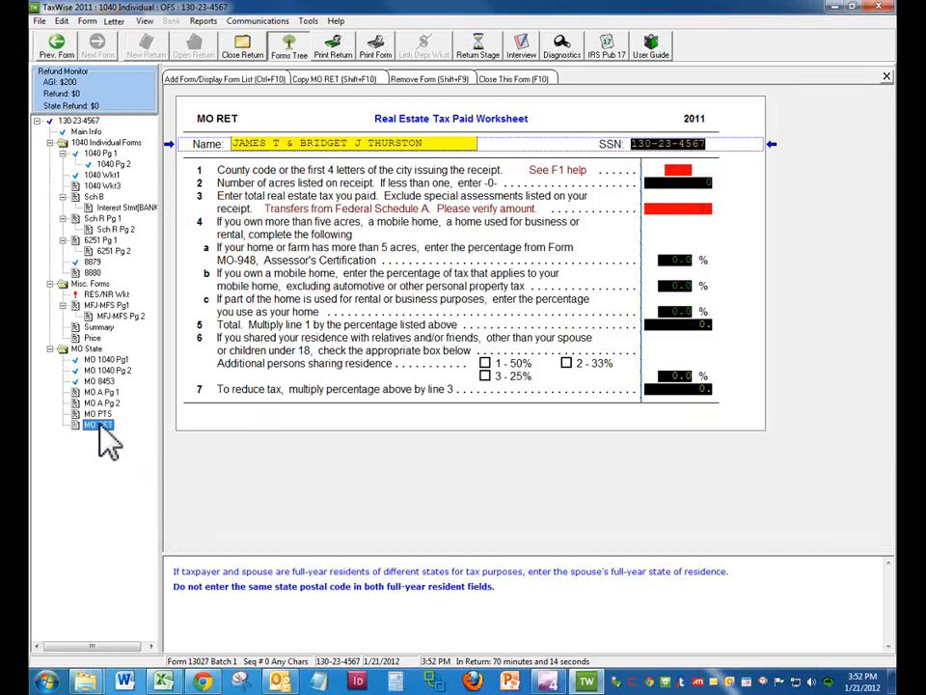
{"action": "left_click", "coordinate": [98, 413]}
{"action": "scroll", "coordinate": [357, 443], "scroll_direction": "down", "scroll_amount": 5}
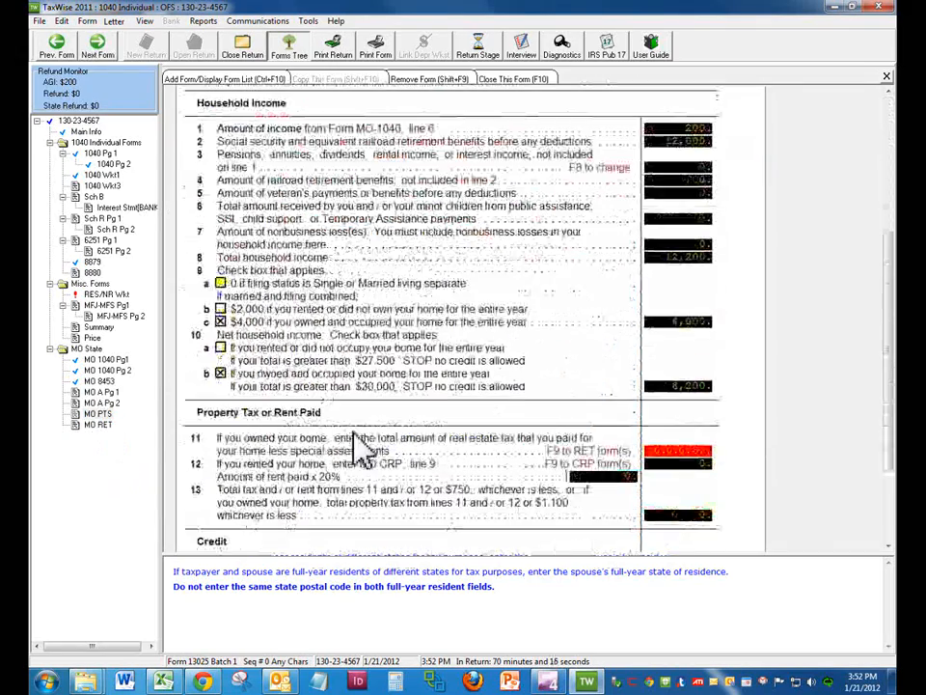
{"action": "left_click", "coordinate": [664, 450]}
{"action": "right_click", "coordinate": [665, 449]}
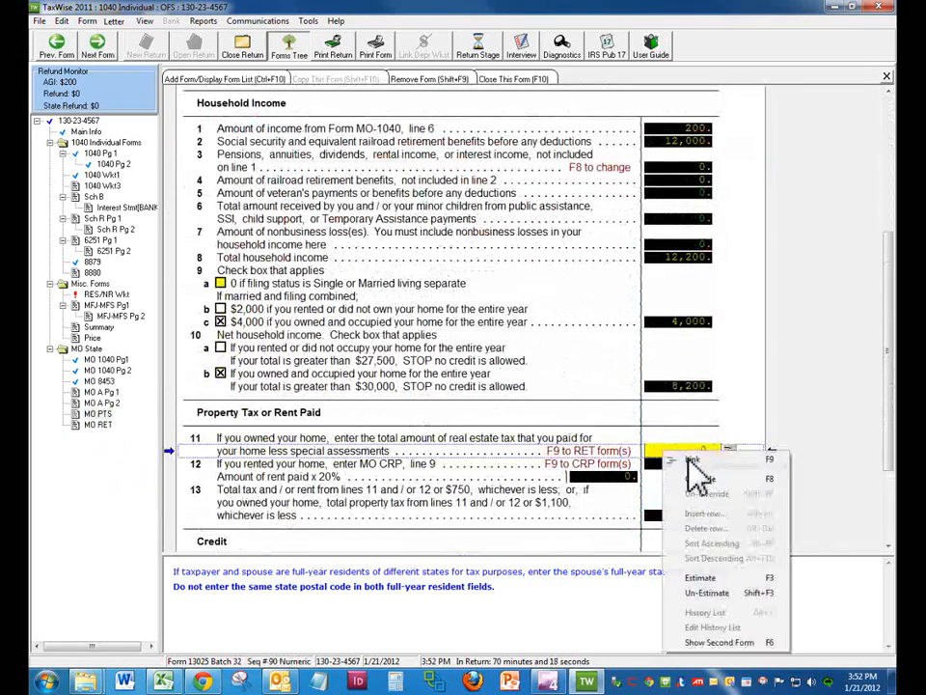
{"action": "left_click", "coordinate": [682, 459]}
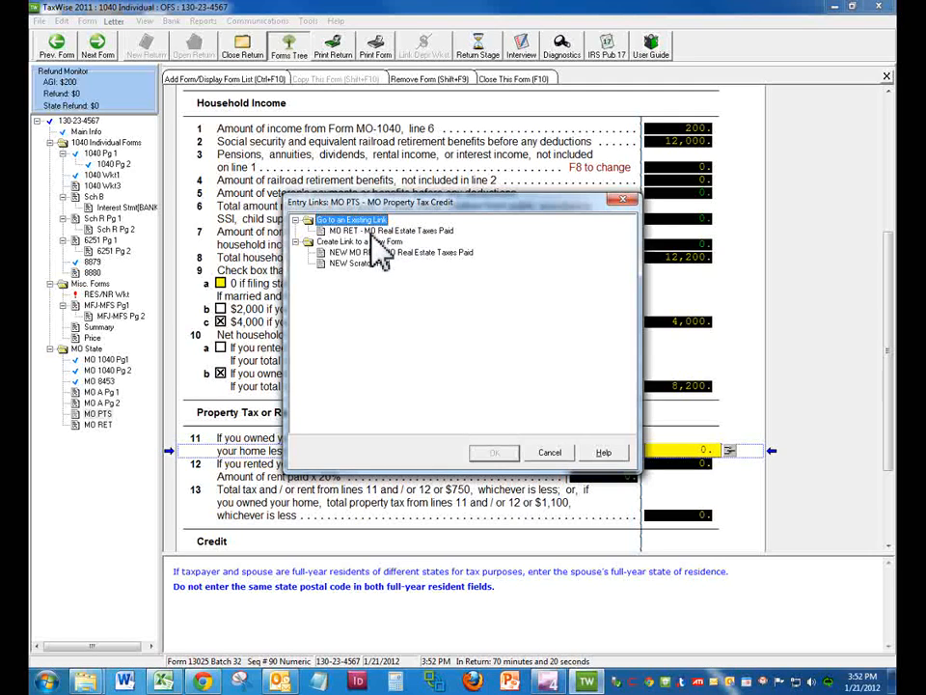
{"action": "double_click", "coordinate": [374, 232]}
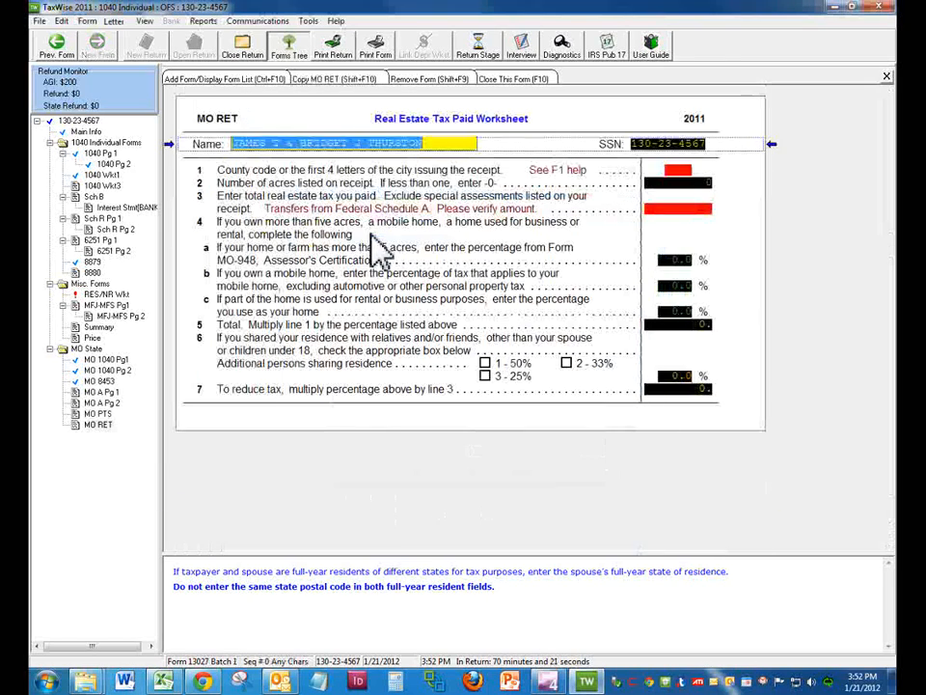
- Enter BOON as the county code and 1200 as the total real estate tax paid on MO RET
{"action": "left_click", "coordinate": [687, 173]}
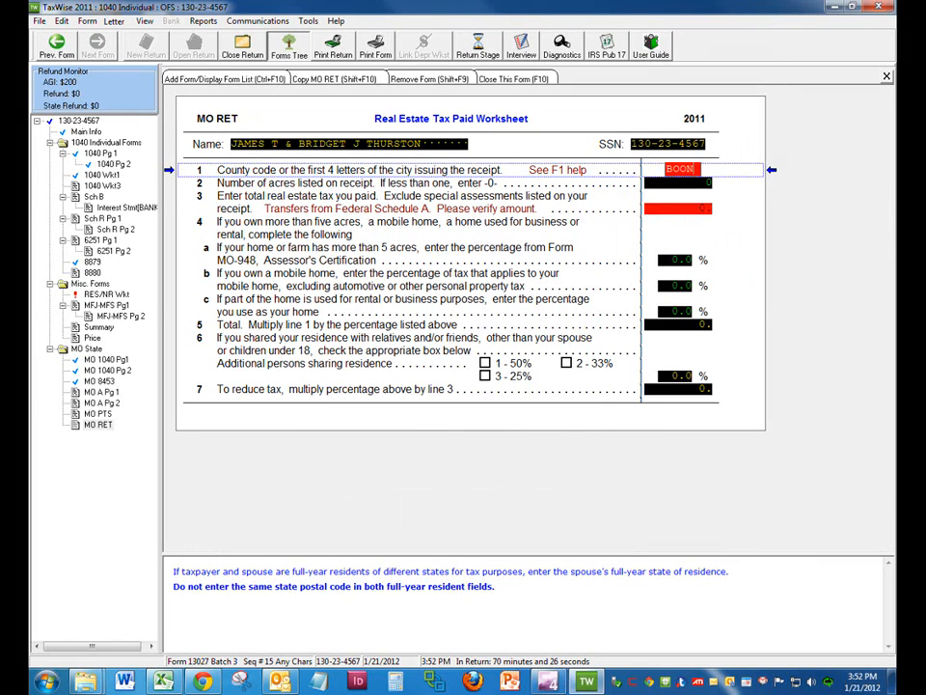
{"action": "key", "text": "Return"}
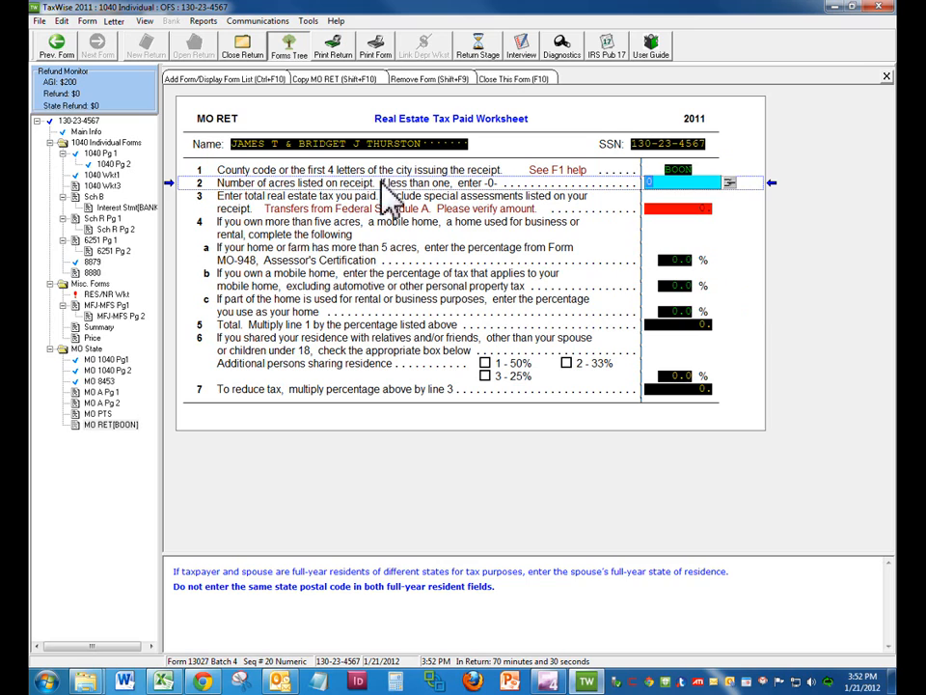
{"action": "left_click", "coordinate": [691, 208]}
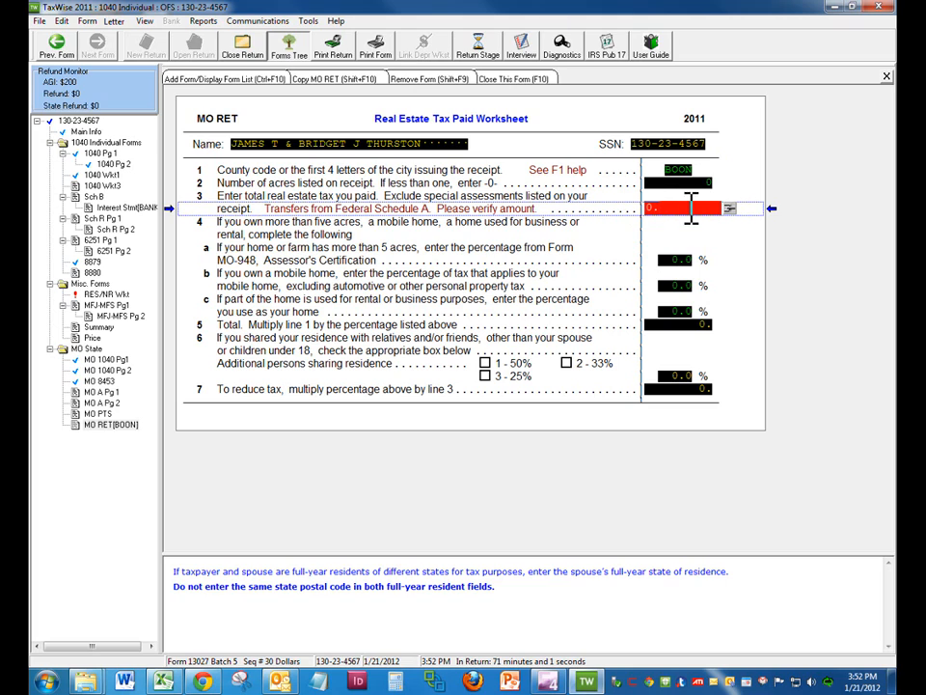
{"action": "left_click_drag", "start_coordinate": [692, 208], "coordinate": [628, 204]}
{"action": "type", "text": "1200"}
{"action": "key", "text": "Return"}
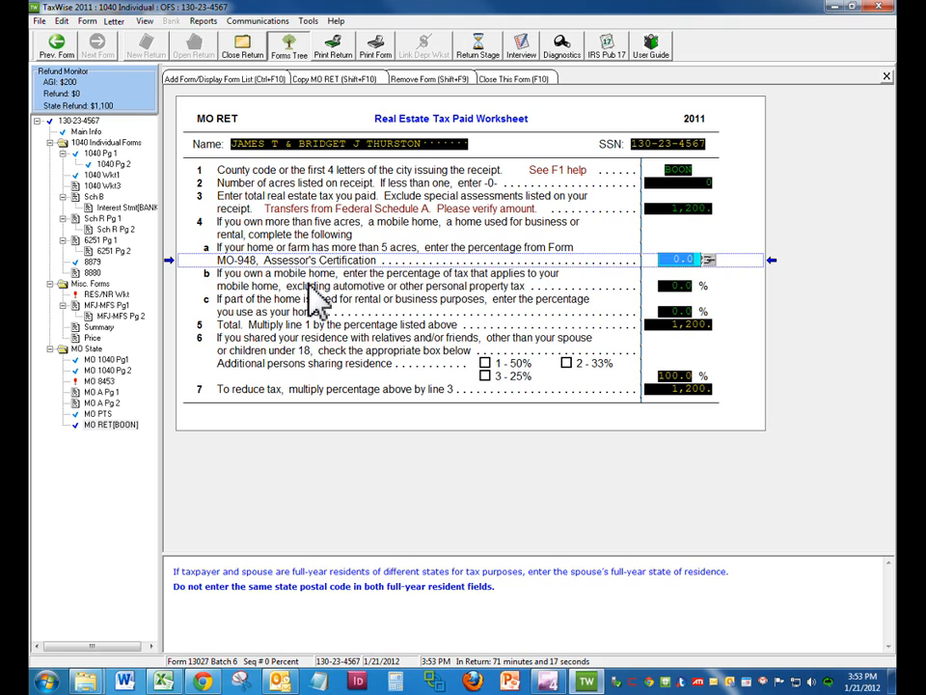
- Trace the real estate tax from MO RET line 5 through MO PTS lines 11 to 14 to line 38 of MO 1040 Page 2
{"action": "left_click", "coordinate": [682, 324]}
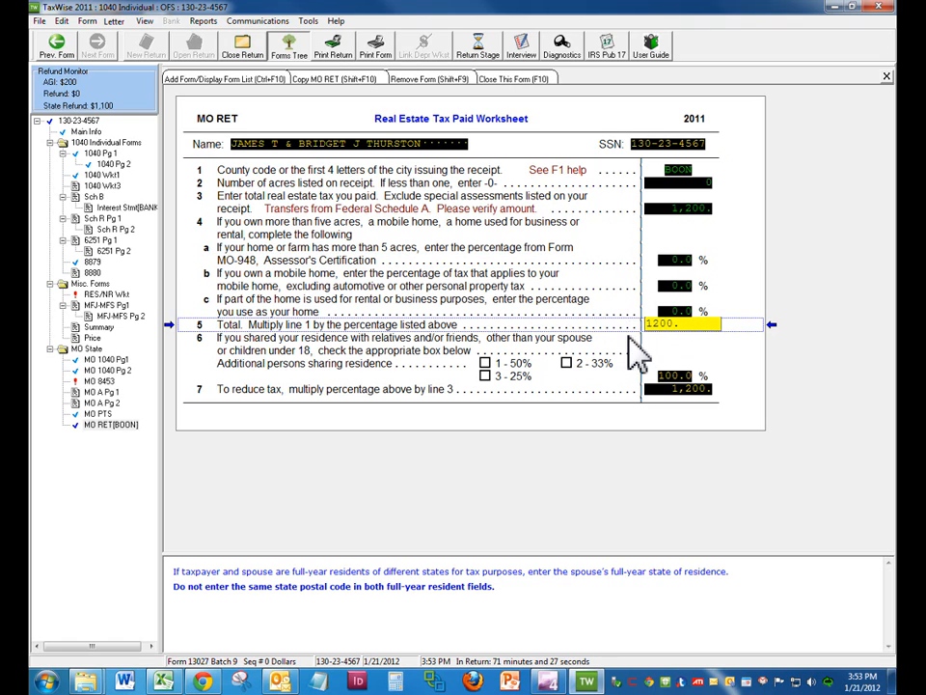
{"action": "left_click", "coordinate": [94, 413]}
{"action": "scroll", "coordinate": [579, 405], "scroll_direction": "down", "scroll_amount": 5}
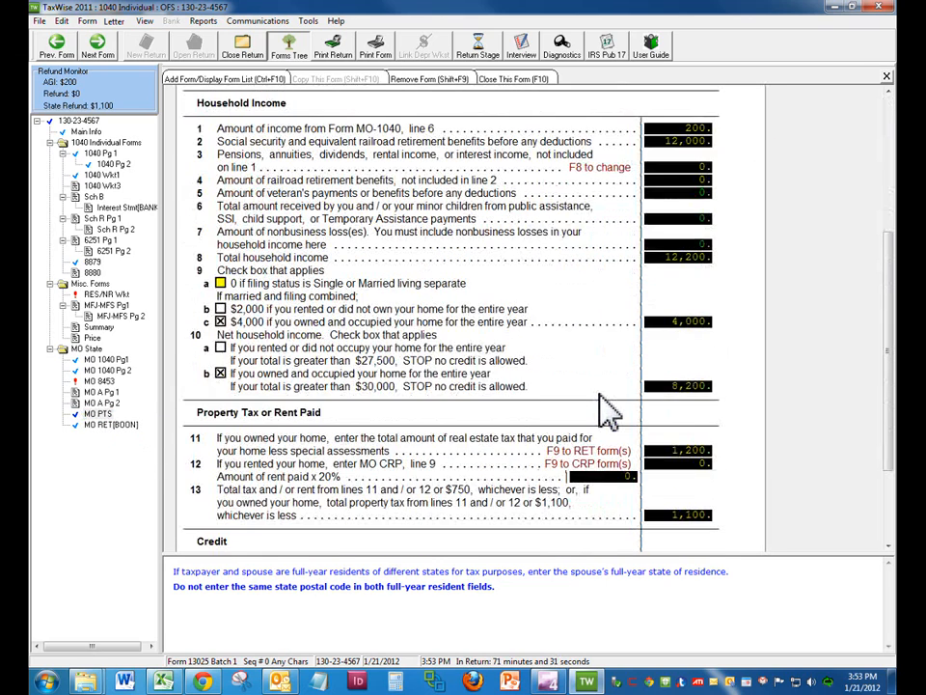
{"action": "scroll", "coordinate": [606, 411], "scroll_direction": "down", "scroll_amount": 1}
{"action": "left_click", "coordinate": [681, 406]}
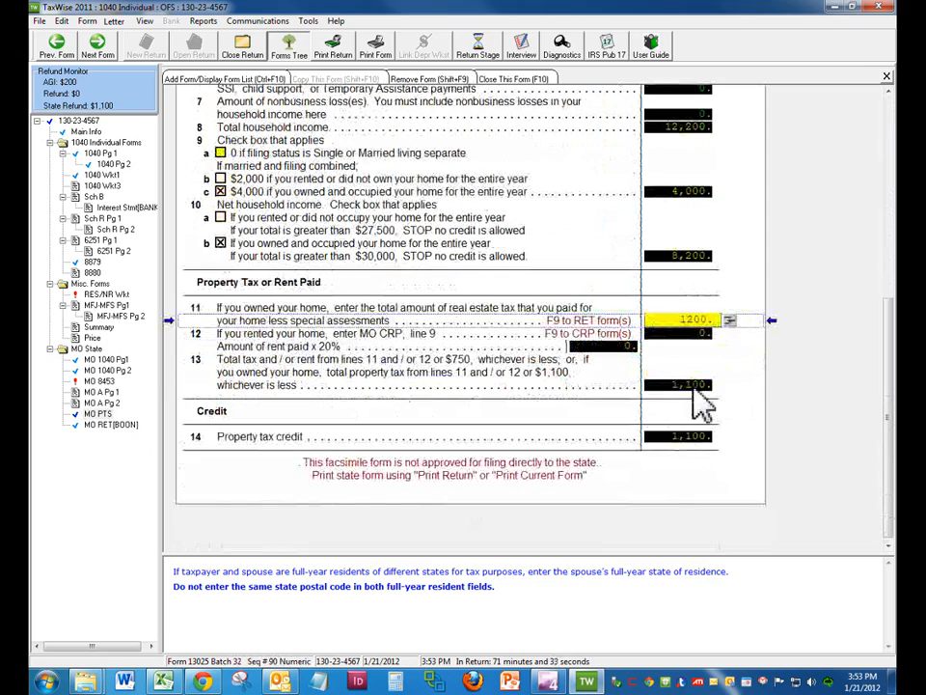
{"action": "key", "text": "Return"}
{"action": "key", "text": "Return"}
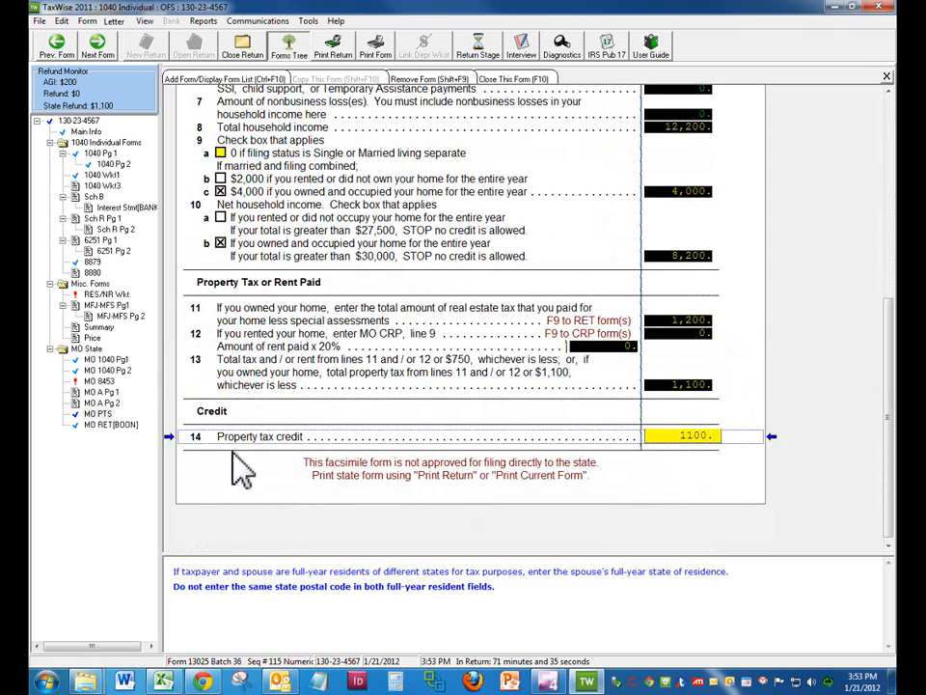
{"action": "left_click", "coordinate": [106, 374]}
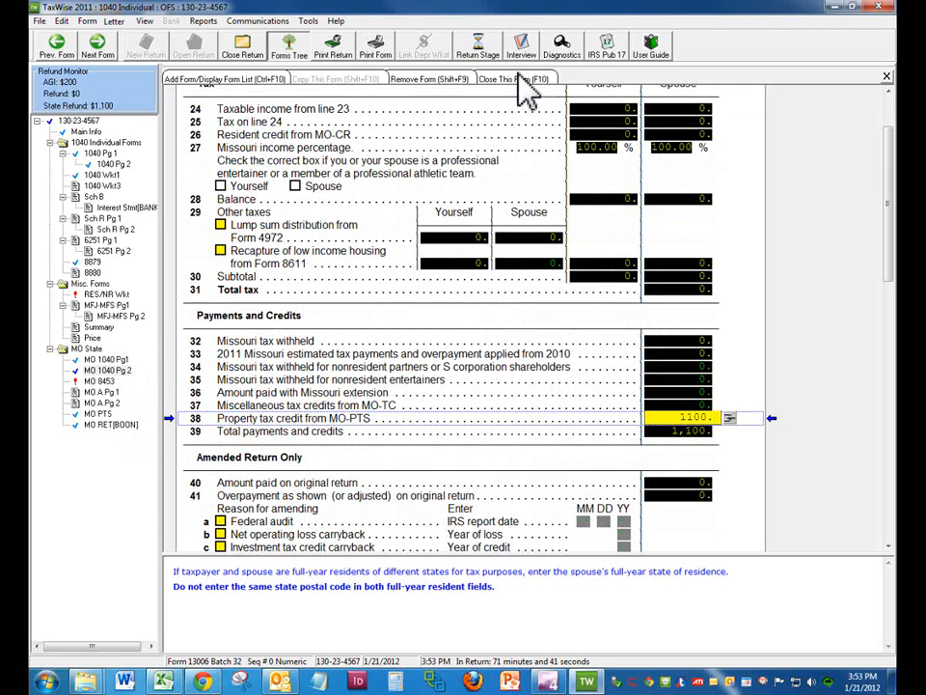
- Run diagnostics on the return and create only the MO (State MeF) e-file, excluding US (Federal MeF)
{"action": "left_click", "coordinate": [95, 135]}
{"action": "scroll", "coordinate": [375, 423], "scroll_direction": "down", "scroll_amount": 5}
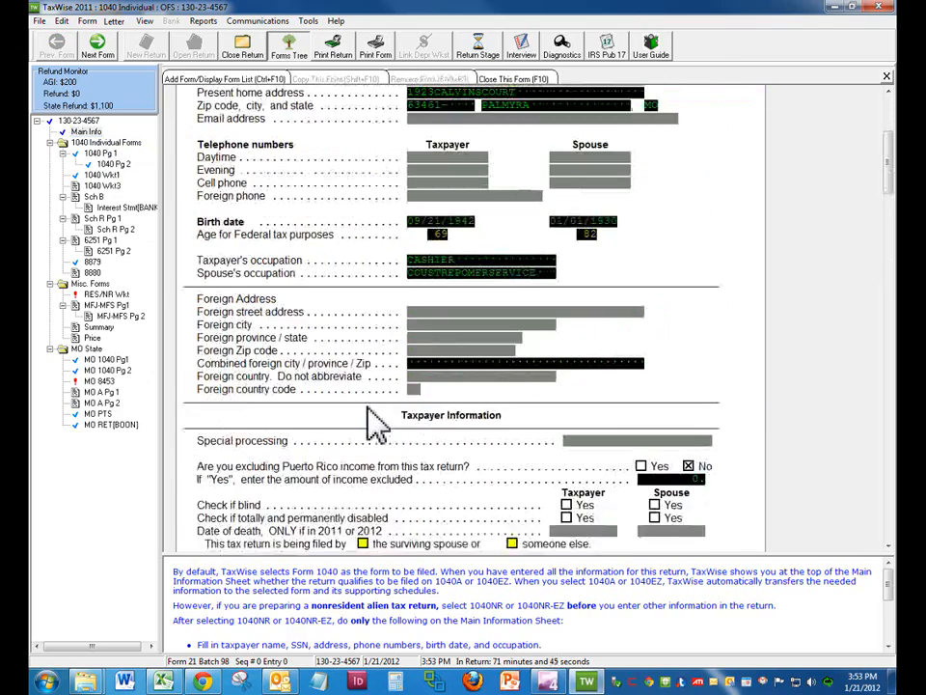
{"action": "scroll", "coordinate": [374, 423], "scroll_direction": "down", "scroll_amount": 3}
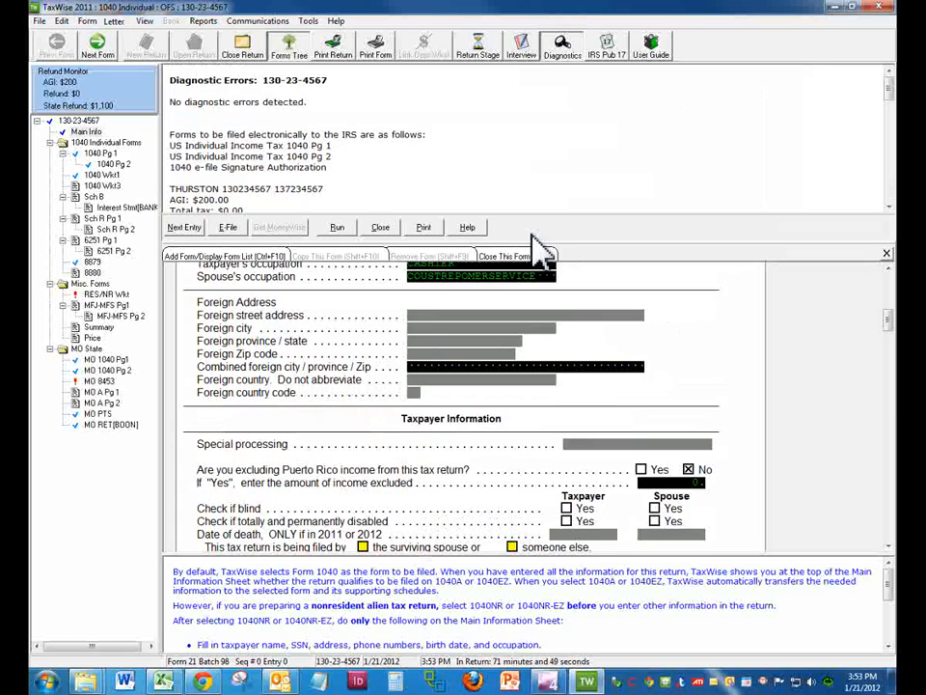
{"action": "left_click", "coordinate": [232, 229]}
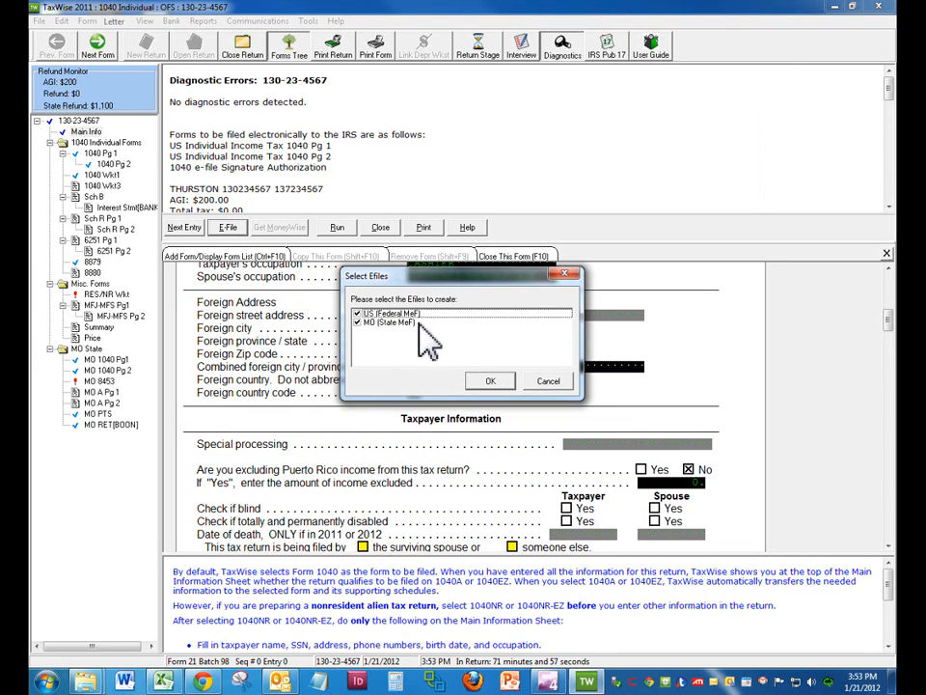
{"action": "left_click", "coordinate": [357, 313]}
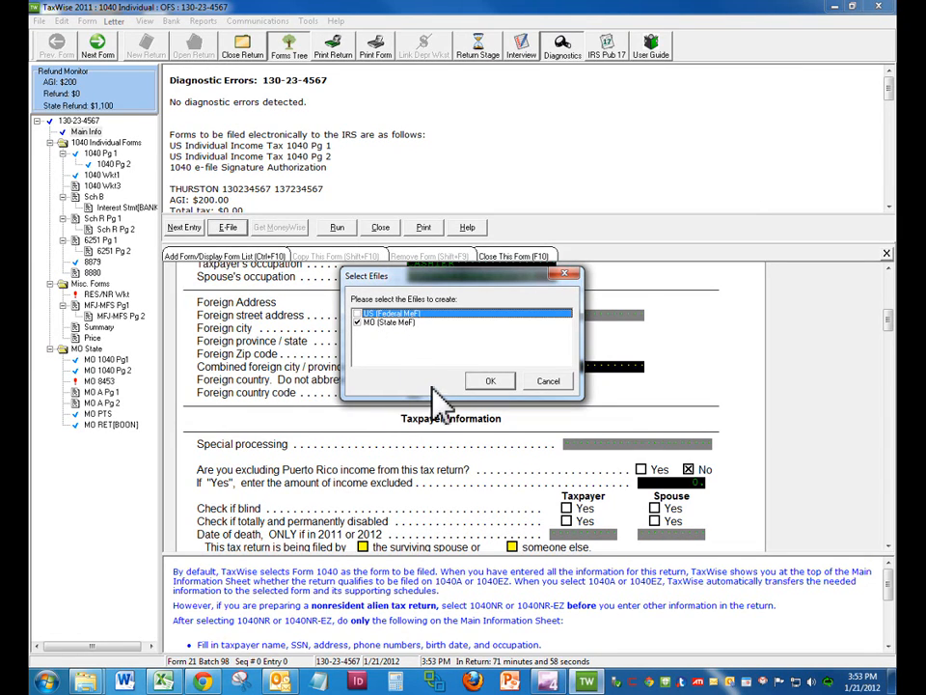
{"action": "left_click", "coordinate": [489, 382]}
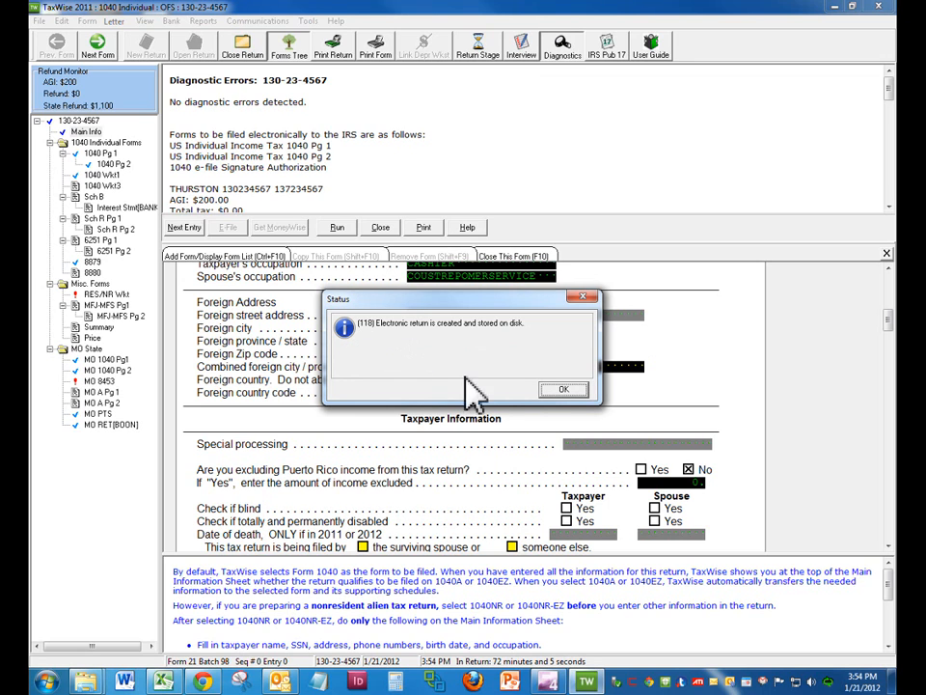
{"action": "left_click", "coordinate": [562, 390]}
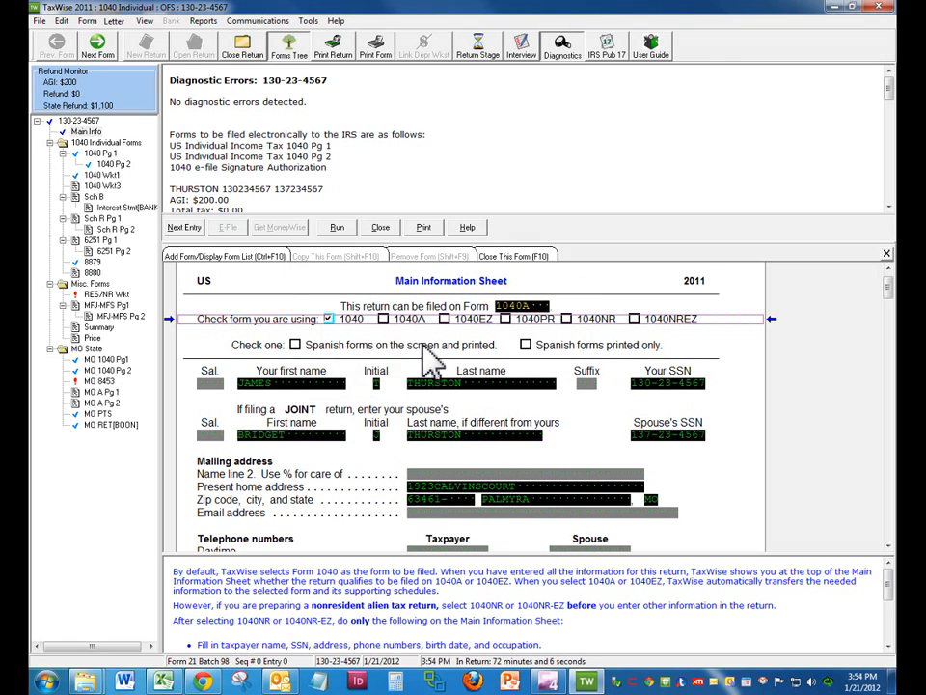
- Remove the BANK interest statement under Schedule B from the return
{"action": "left_click", "coordinate": [99, 153]}
{"action": "scroll", "coordinate": [331, 340], "scroll_direction": "down", "scroll_amount": 10}
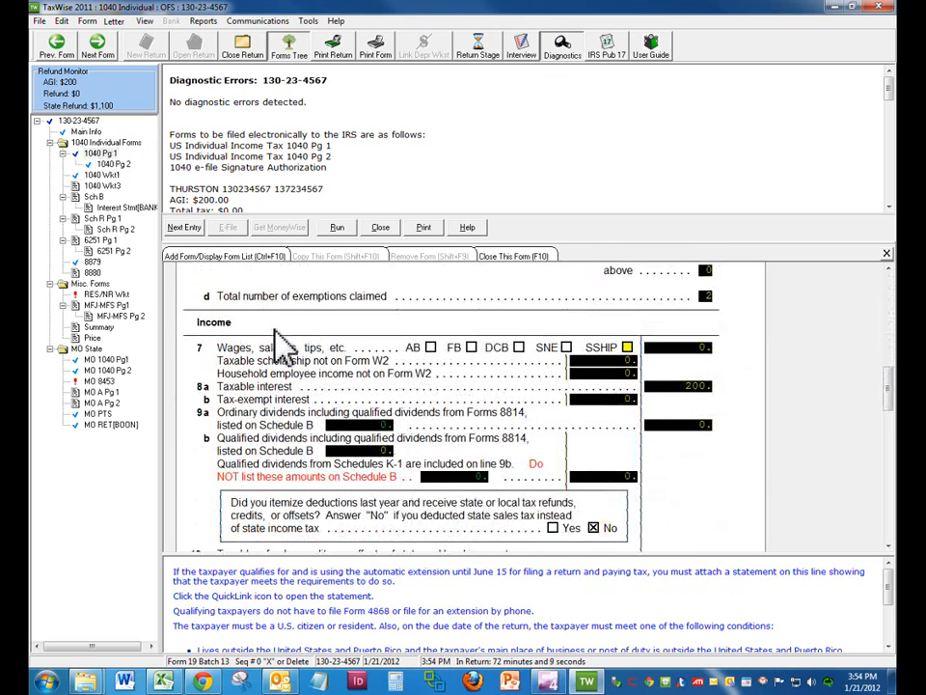
{"action": "left_click", "coordinate": [94, 196]}
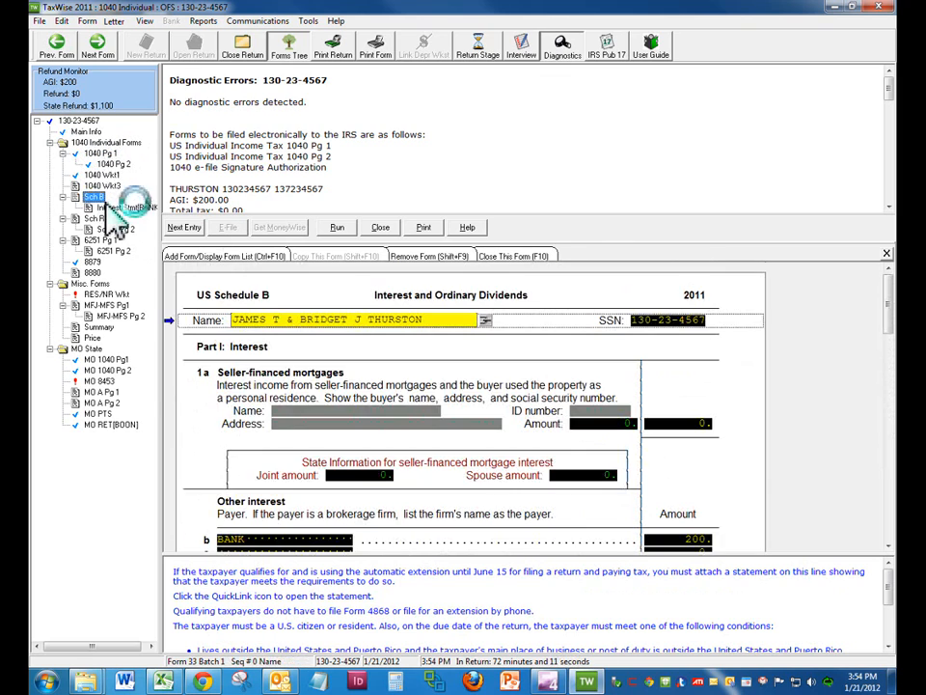
{"action": "left_click", "coordinate": [121, 208]}
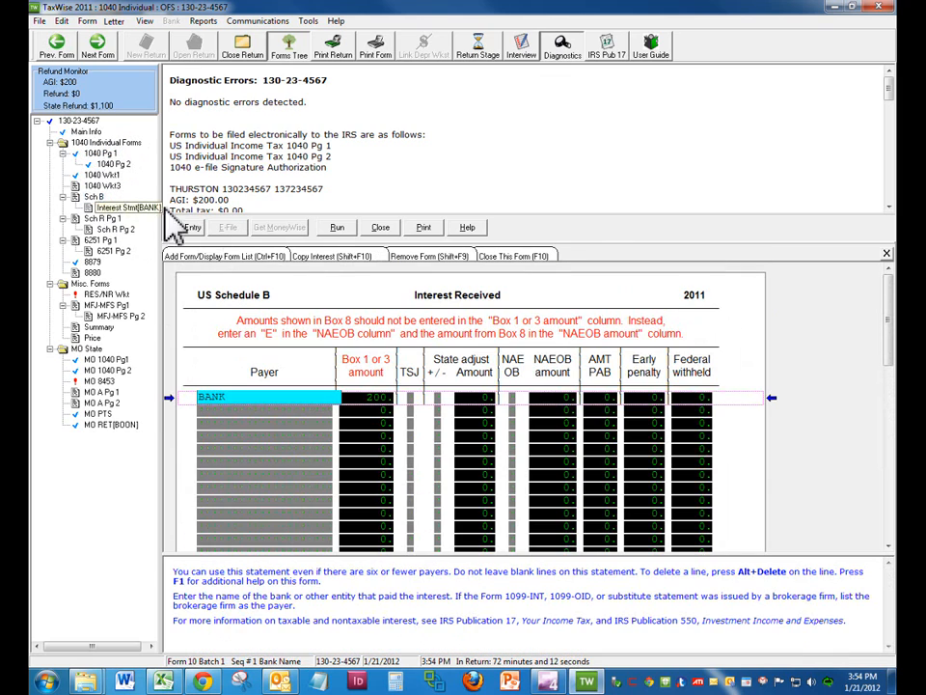
{"action": "left_click", "coordinate": [425, 257]}
{"action": "left_click", "coordinate": [573, 307]}
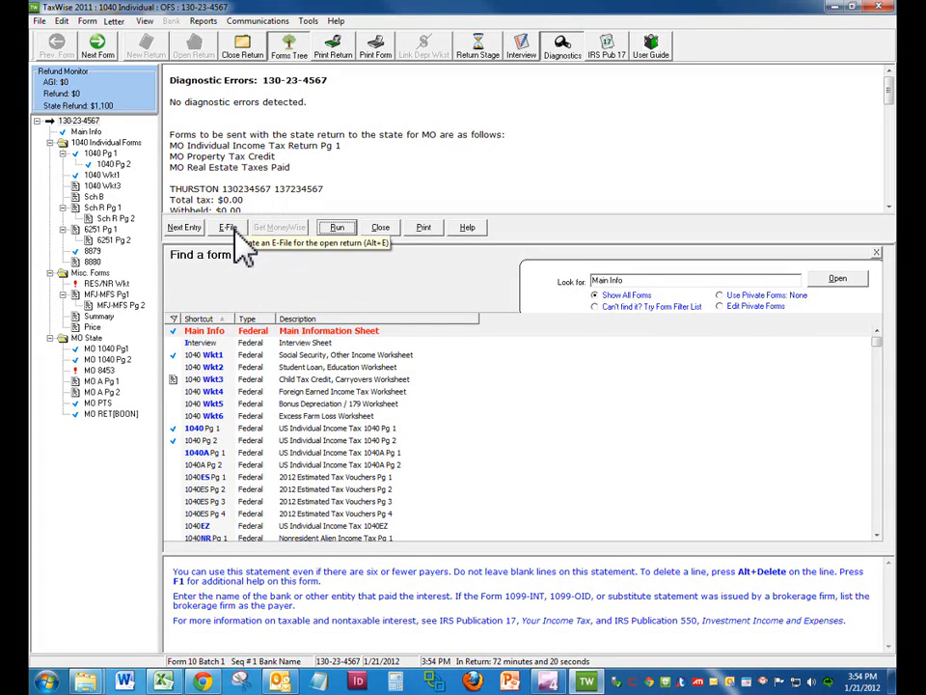
- Create the MO (State MeF) e-file for the return without interest income
{"action": "left_click", "coordinate": [230, 228]}
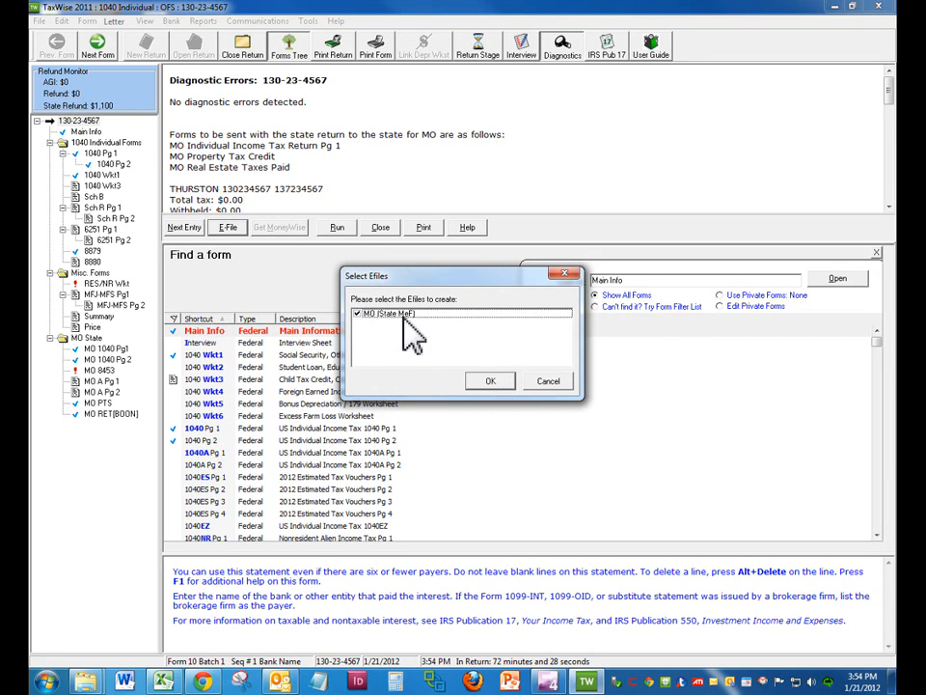
{"action": "left_click", "coordinate": [488, 384]}
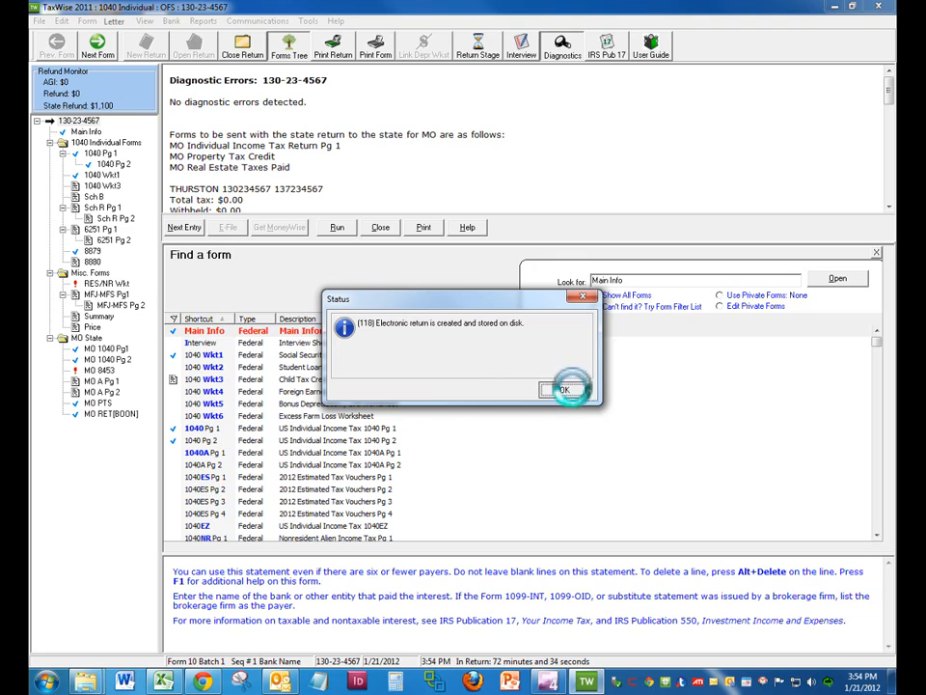
{"action": "left_click", "coordinate": [560, 389]}
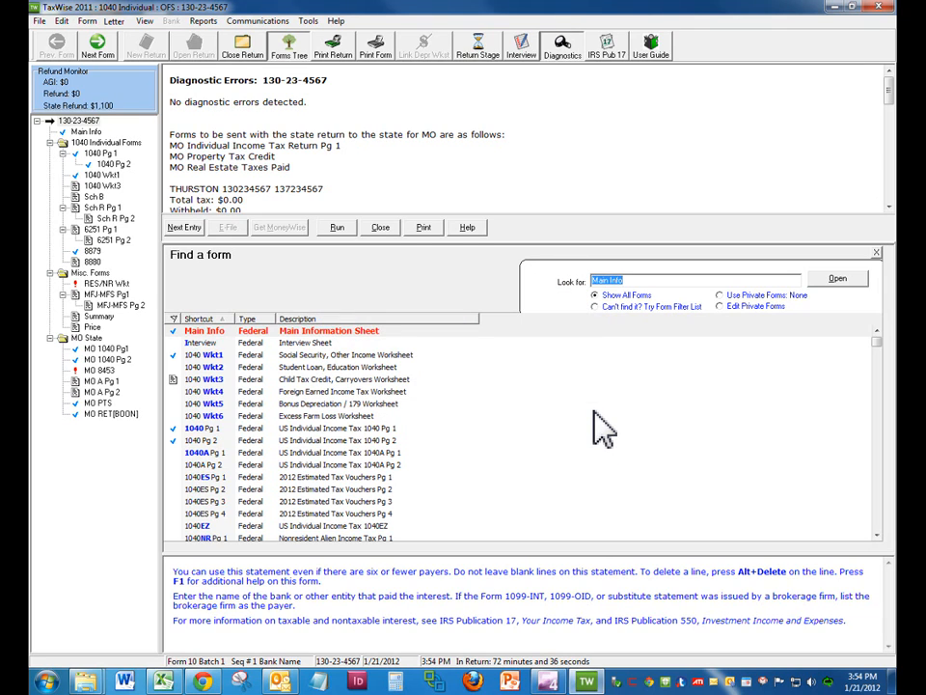